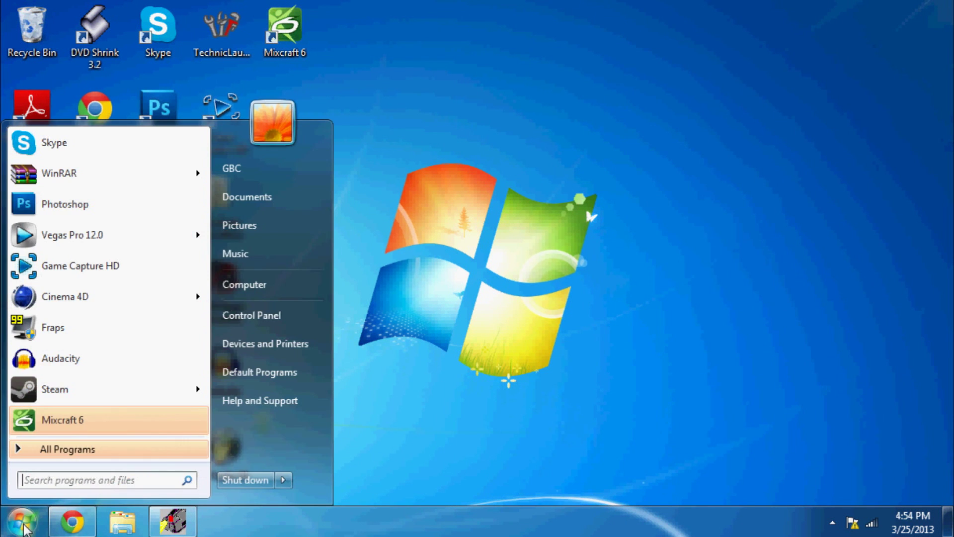
text(run)
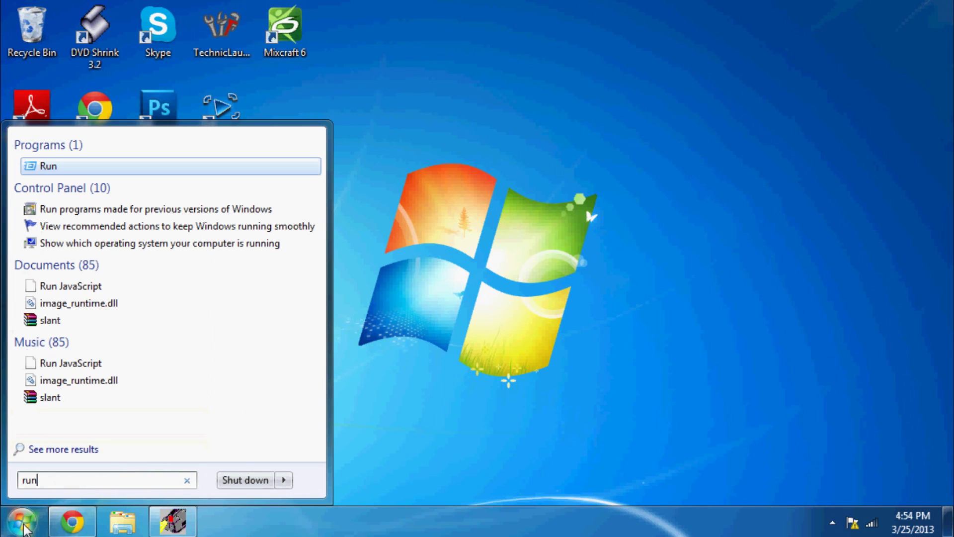
Step: Open Run from the Start menu search and accept the %appdata% suggestion
key(Return)
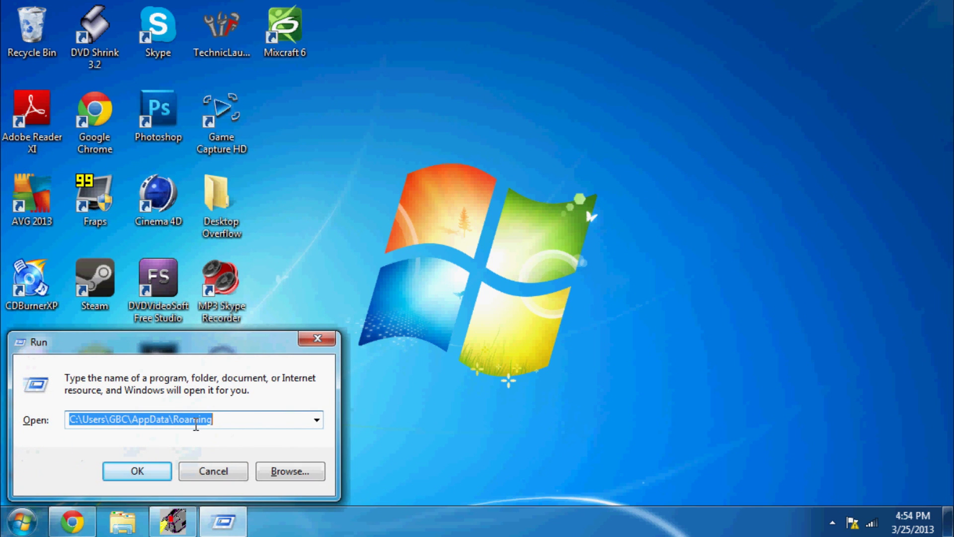
text(%)
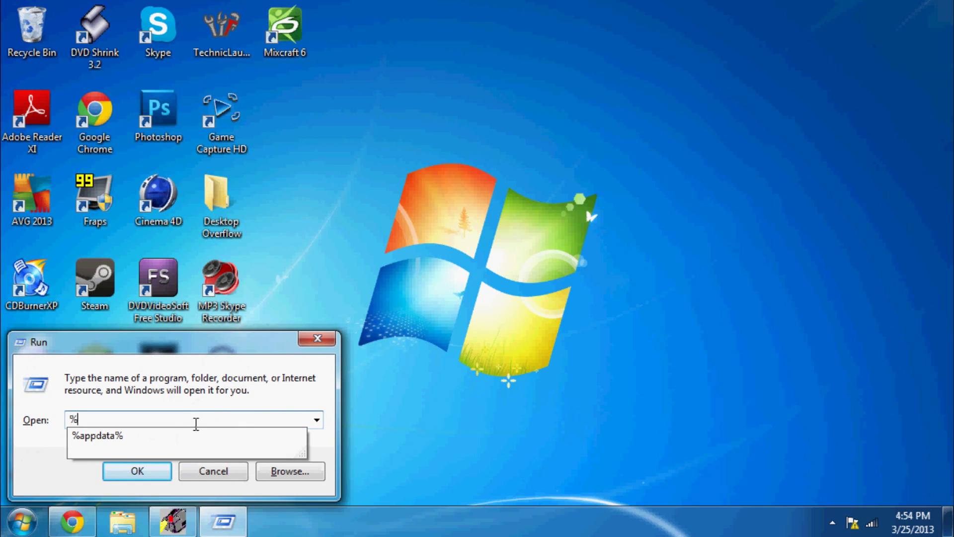
click(110, 437)
Step: Open .minecraft from Roaming and inspect the debug.stitched_terrain texture sheet
click(137, 471)
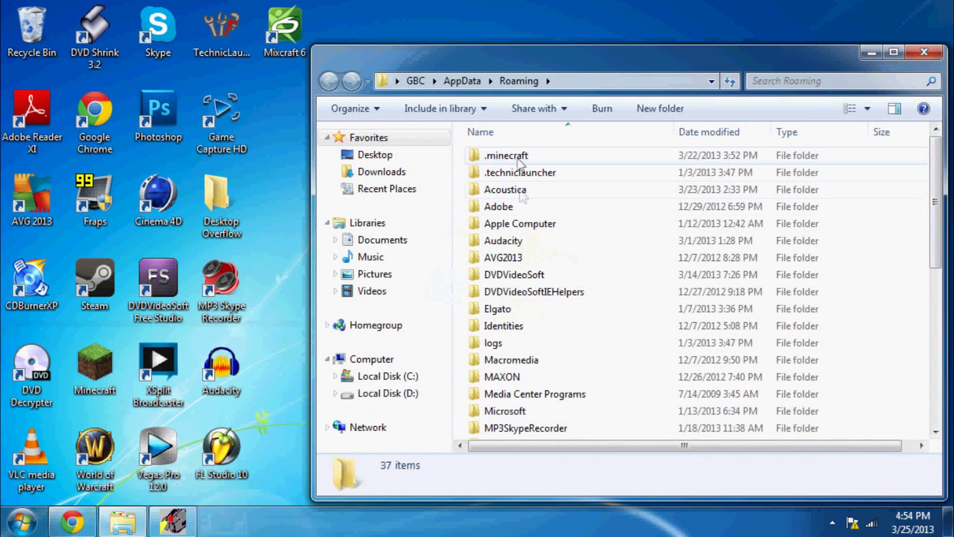
double_click(506, 155)
scroll(520, 238, down, 3)
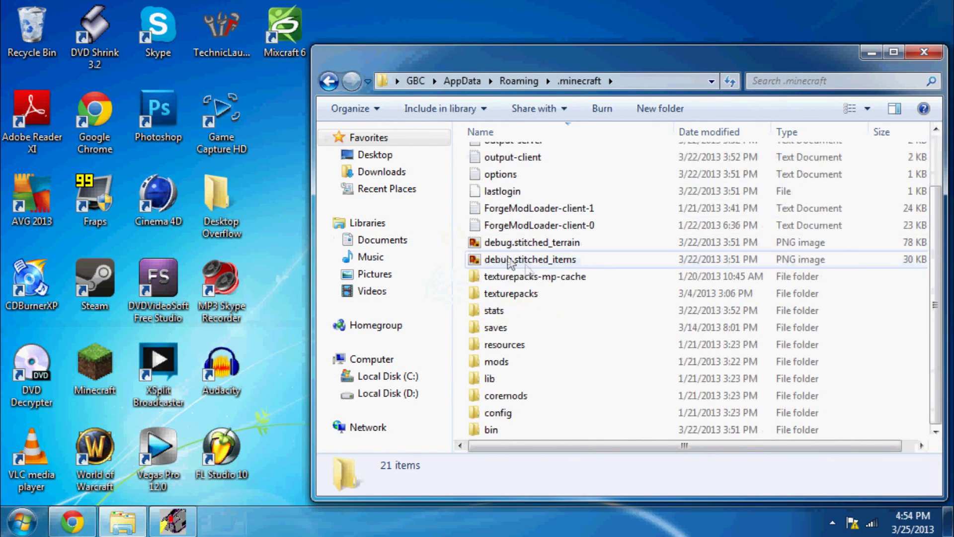
double_click(544, 247)
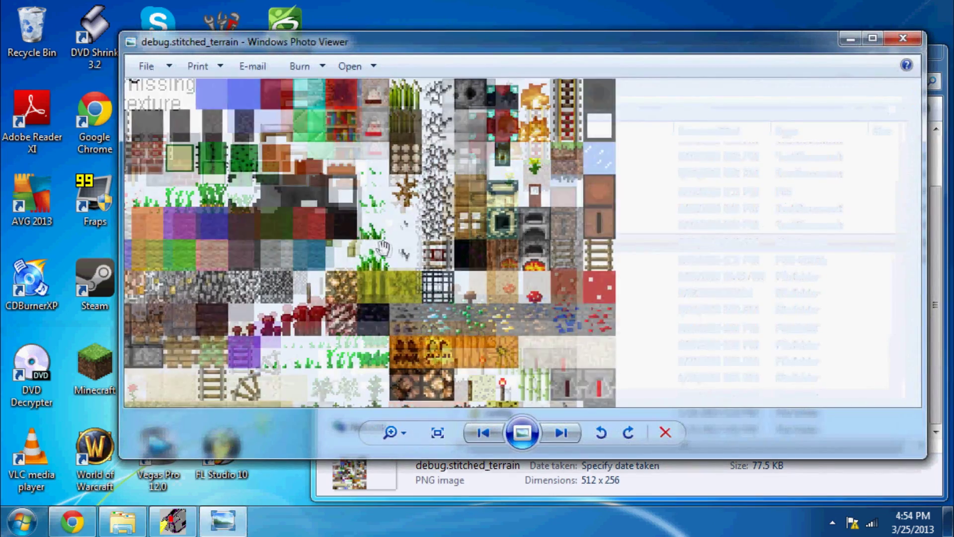
scroll(376, 237, down, 4)
scroll(376, 237, down, 2)
scroll(396, 224, up, 2)
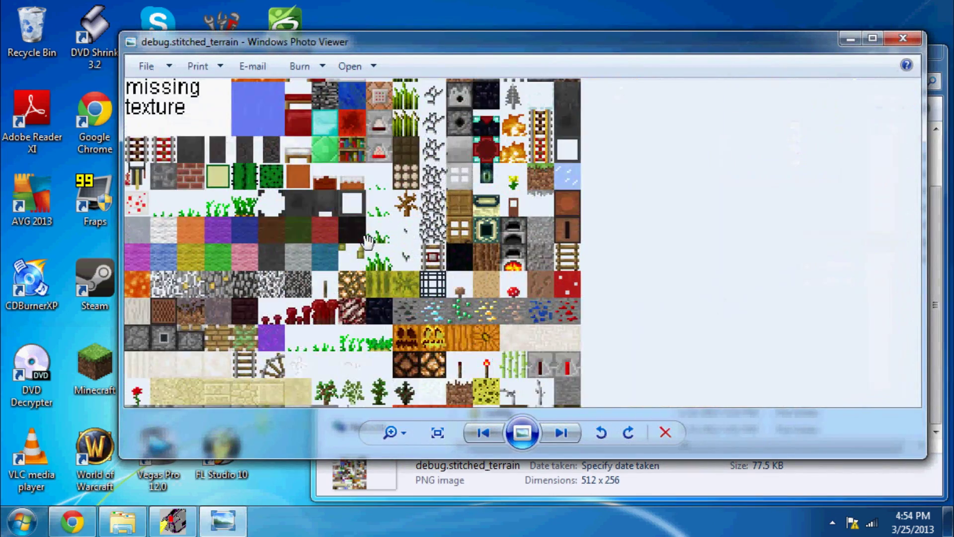
scroll(437, 253, up, 1)
drag(437, 252, 340, 328)
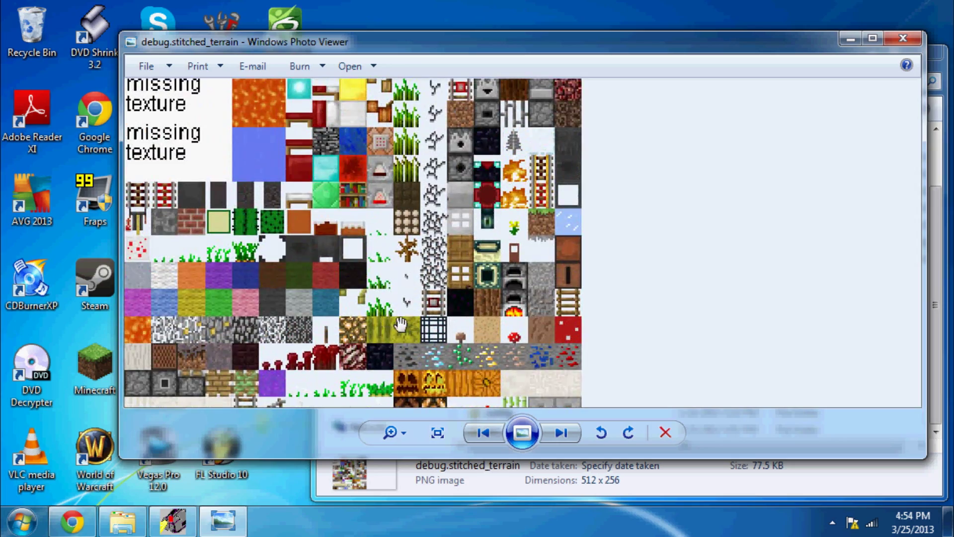
scroll(339, 299, up, 2)
scroll(246, 254, up, 2)
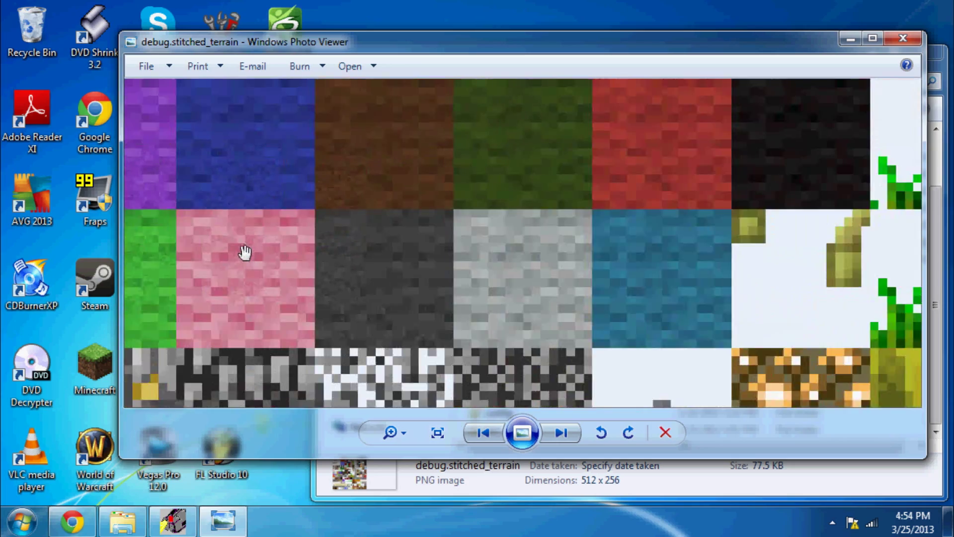
scroll(240, 250, down, 4)
scroll(240, 251, down, 3)
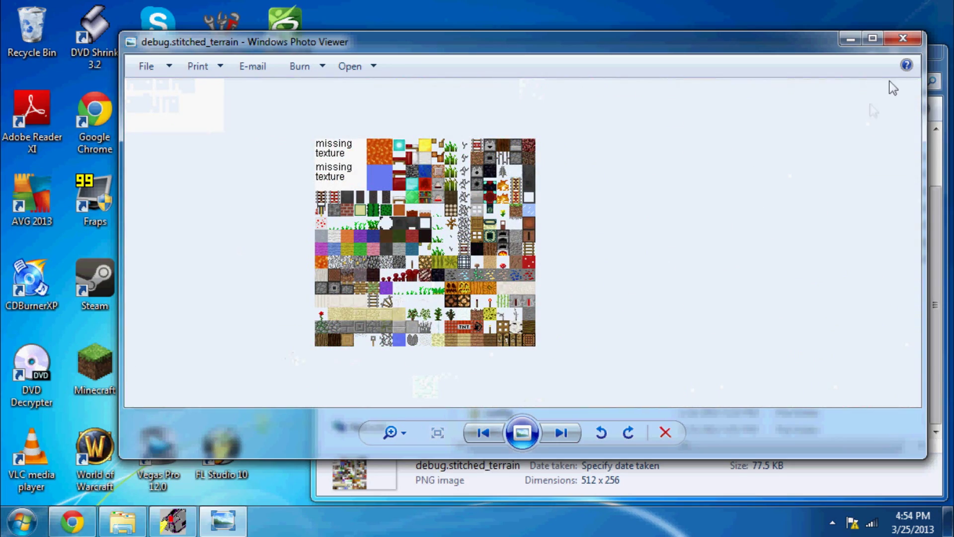
click(904, 40)
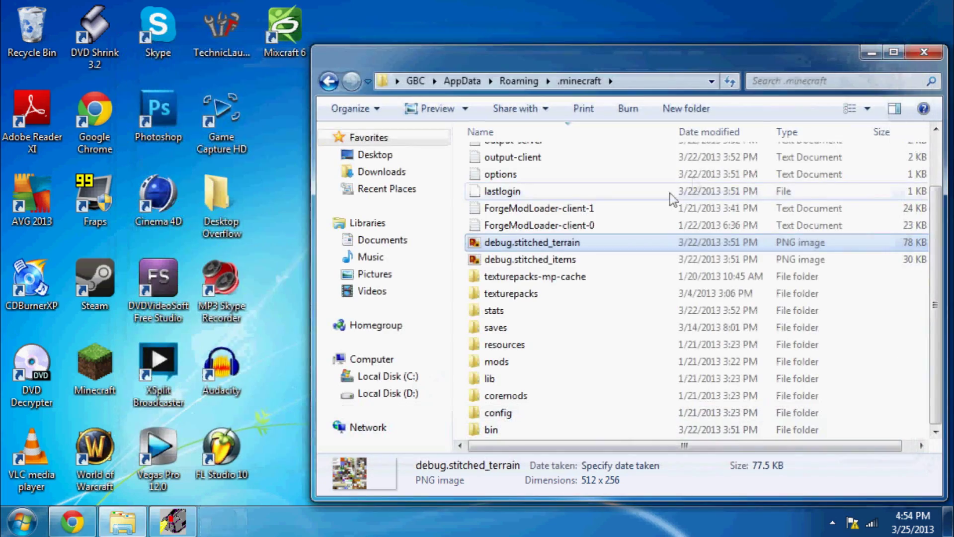
Step: Inspect the zoomed debug.stitched_items sheet, then open the bin folder
click(530, 259)
double_click(528, 259)
scroll(373, 225, up, 3)
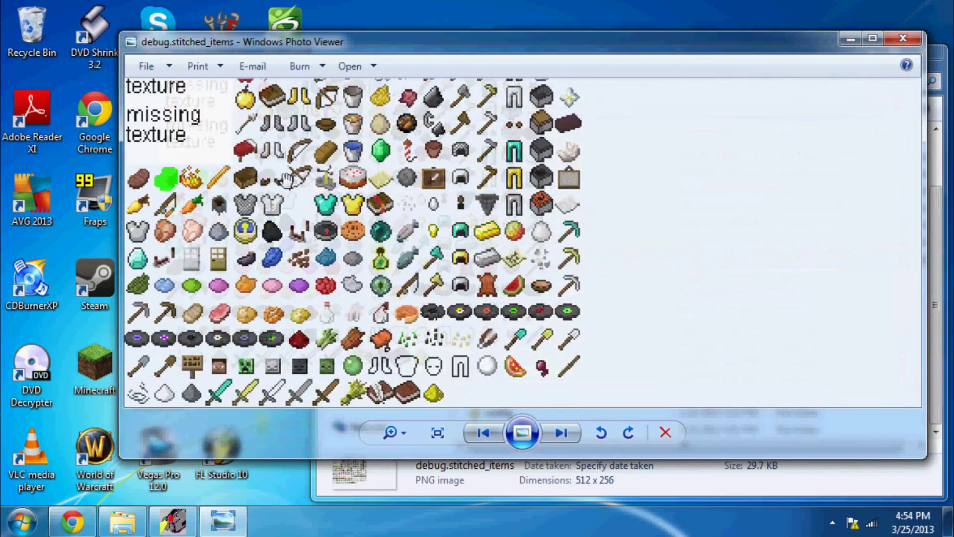
scroll(373, 224, up, 2)
drag(568, 296, 569, 328)
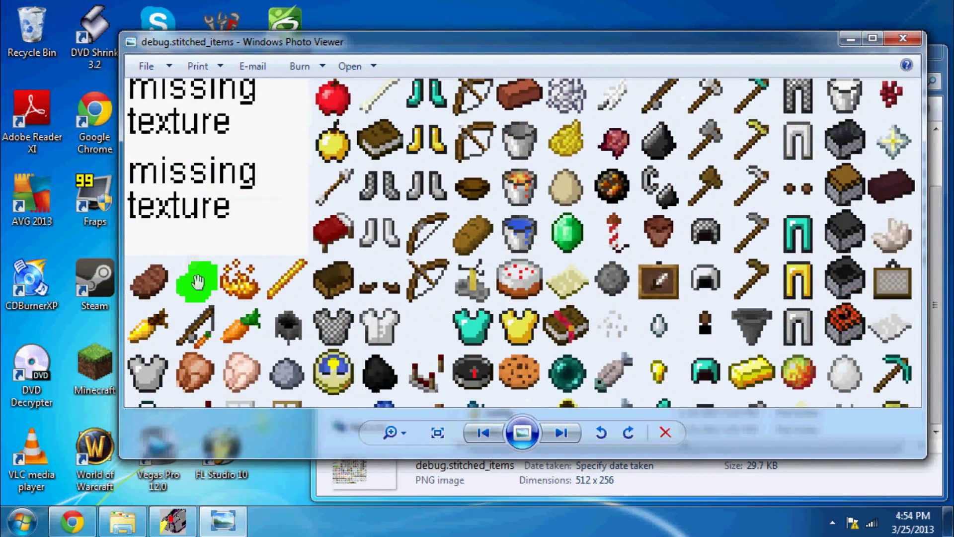
scroll(193, 286, down, 3)
scroll(228, 244, up, 4)
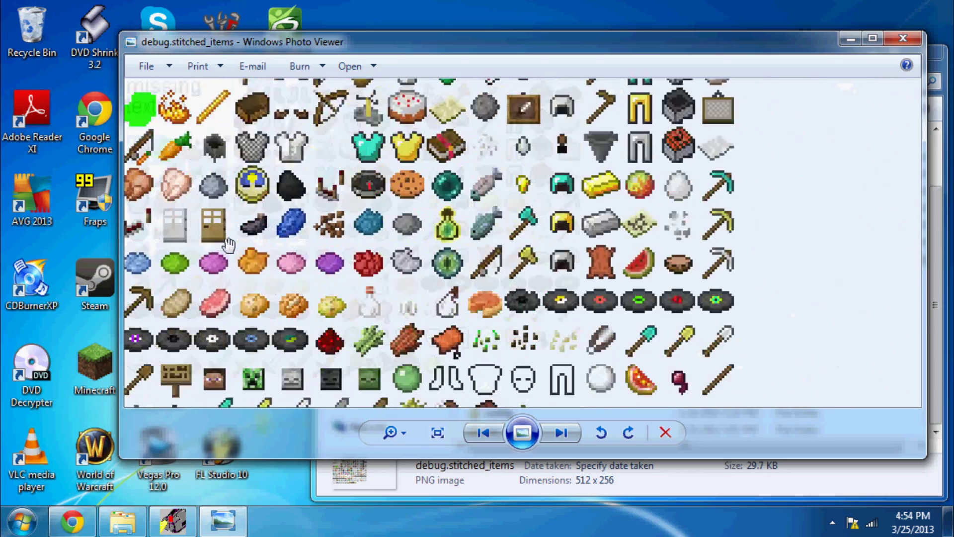
mouse_move(298, 298)
mouse_down()
mouse_move(351, 268)
mouse_move(358, 295)
mouse_up()
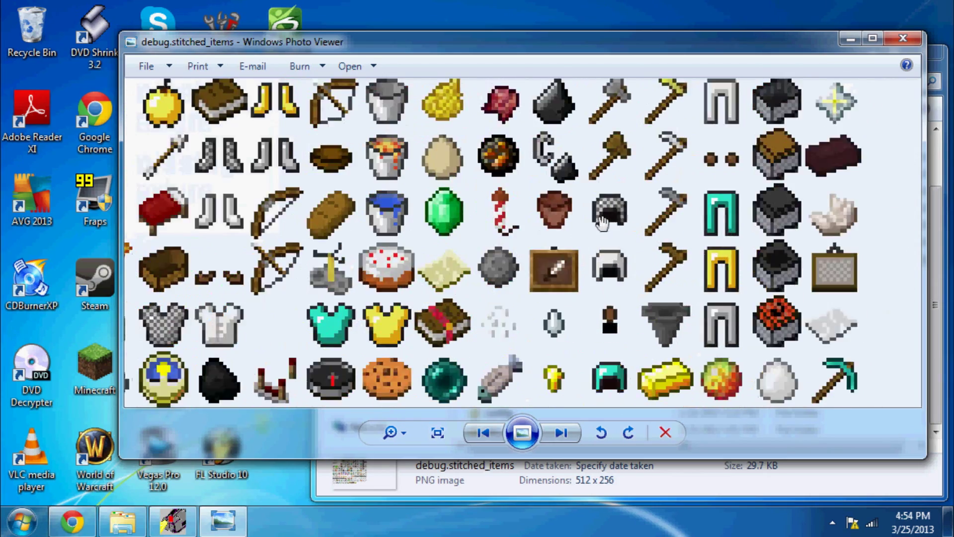
scroll(606, 223, down, 5)
click(903, 39)
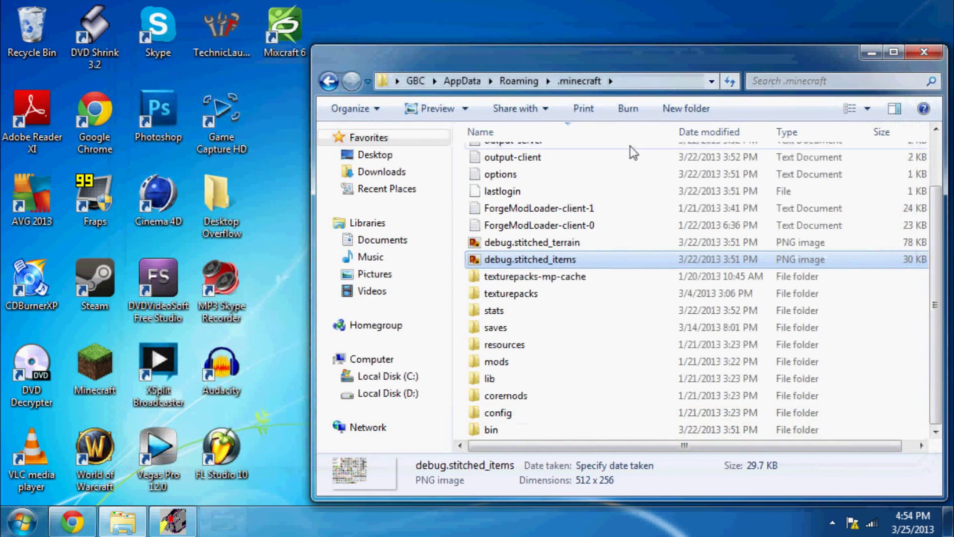
double_click(517, 429)
Step: Open minecraft.jar's textures folder in WinRAR and tidy the windows
click(516, 274)
double_click(516, 275)
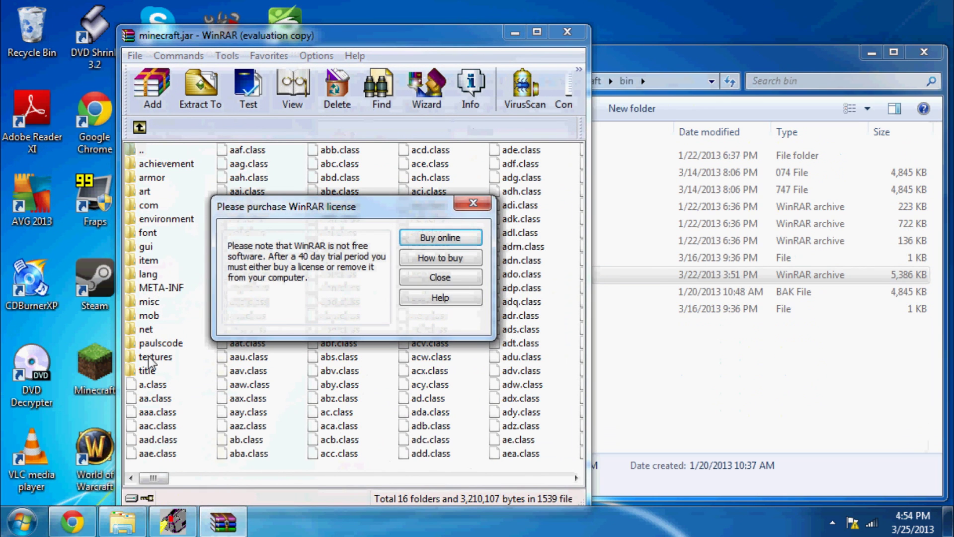
click(472, 203)
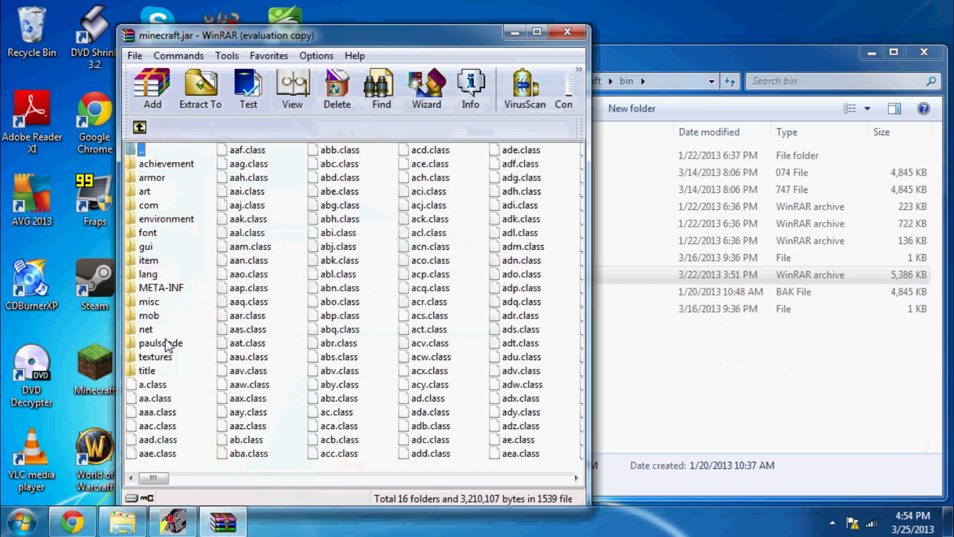
double_click(155, 356)
click(857, 75)
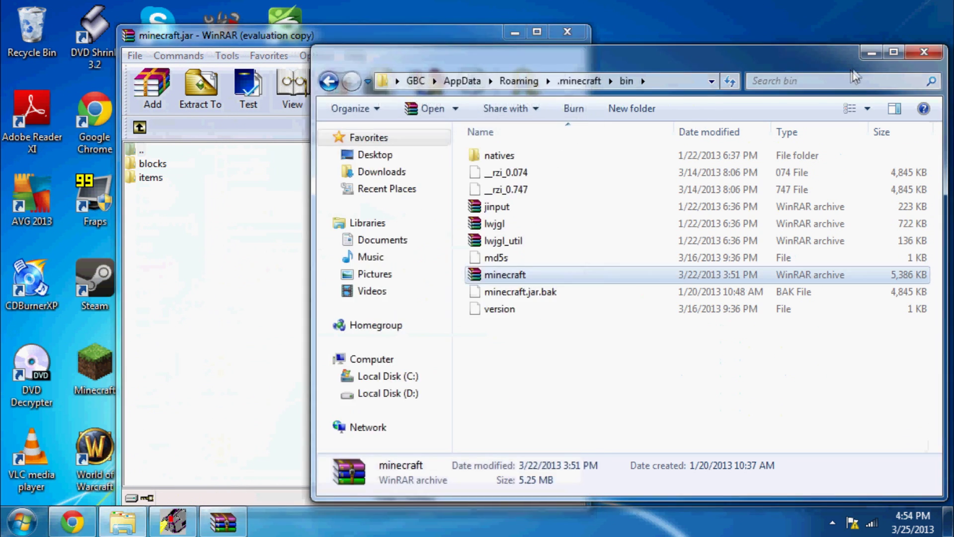
click(871, 53)
drag(459, 45, 578, 33)
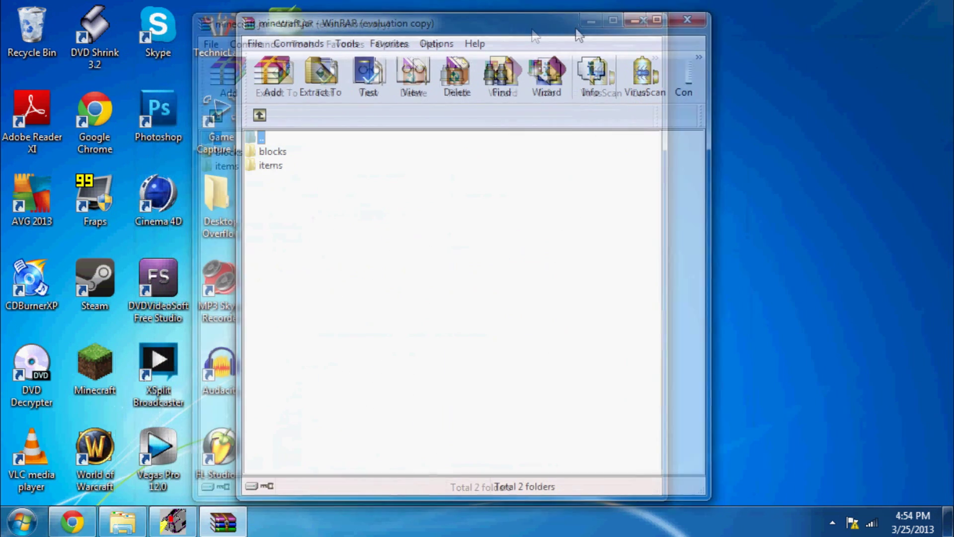
Step: Preview blockDiamond.png from the blocks folder, then minimize the archive
double_click(272, 151)
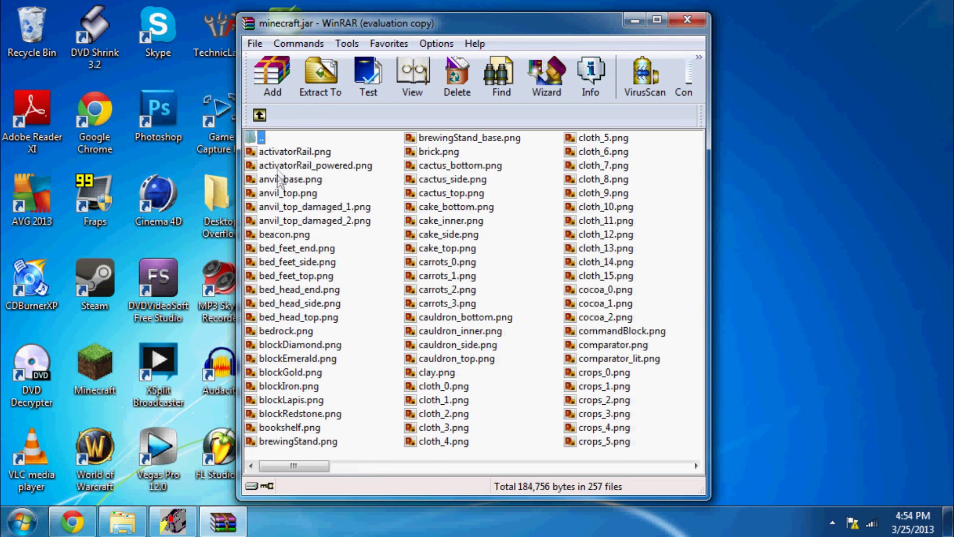
scroll(284, 224, down, 5)
scroll(284, 275, down, 4)
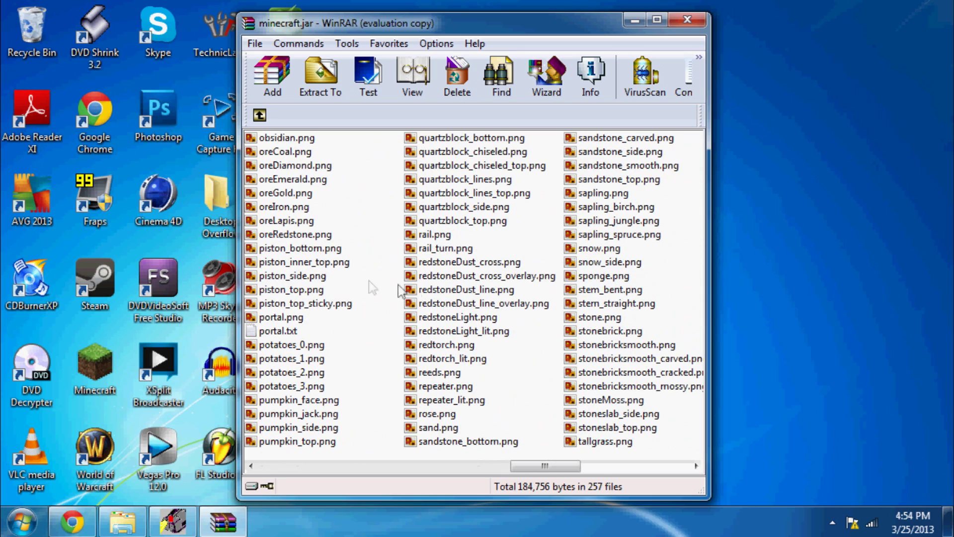
scroll(419, 290, up, 5)
scroll(419, 289, up, 5)
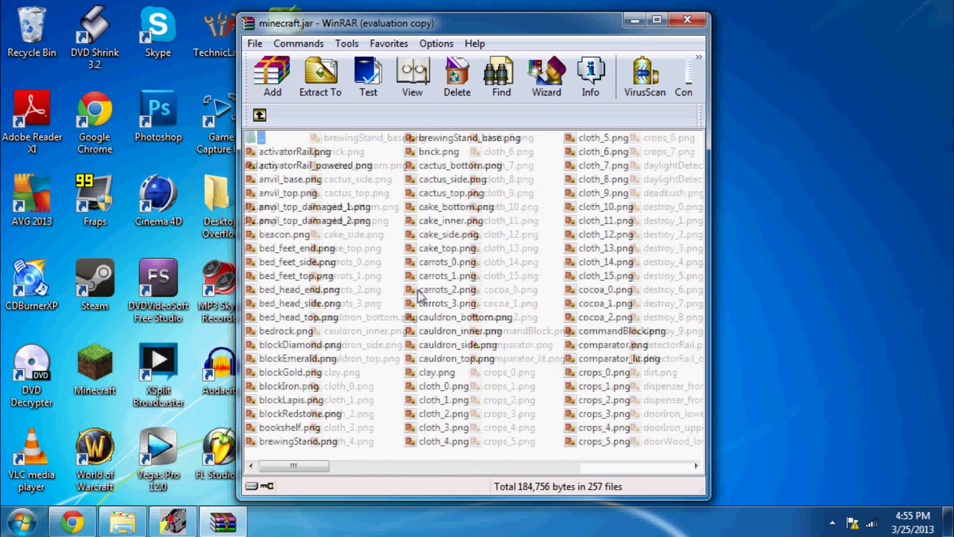
double_click(301, 345)
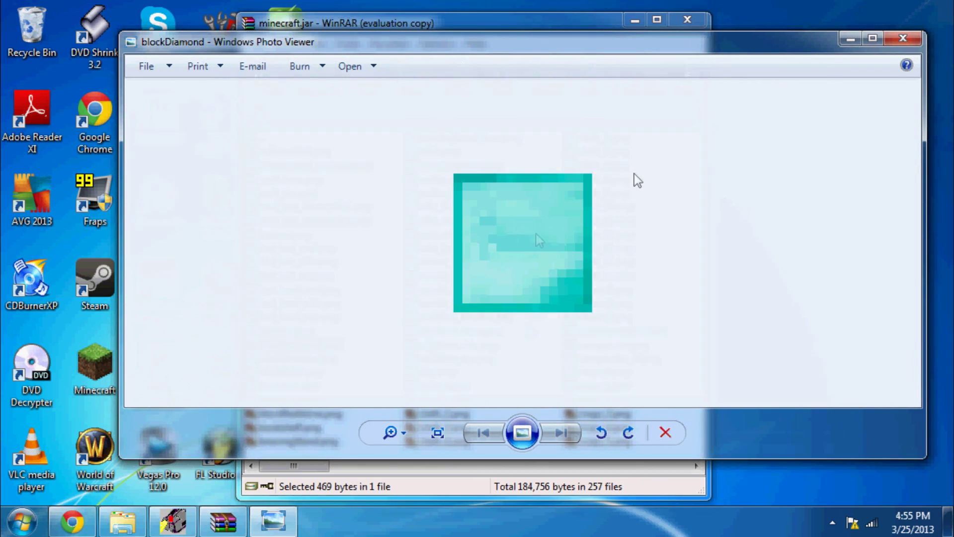
click(904, 39)
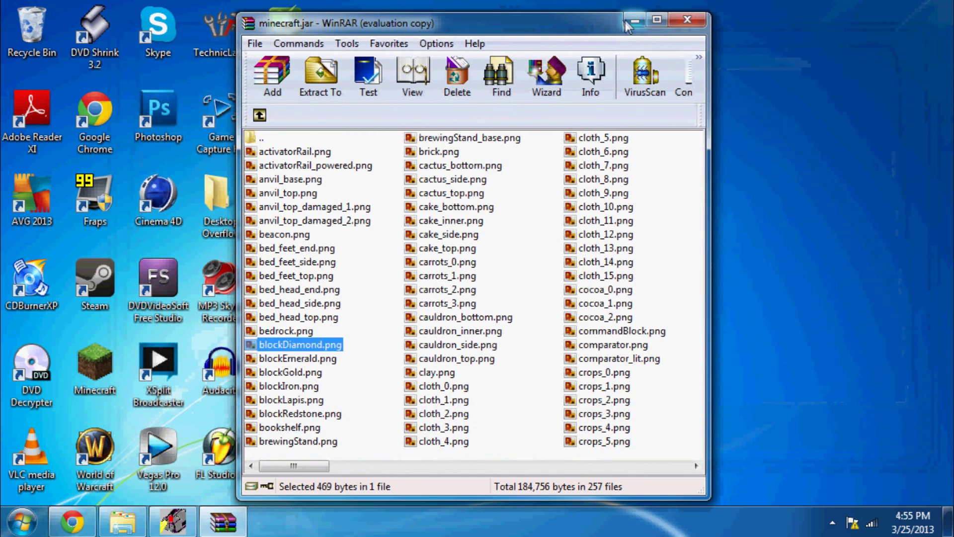
click(634, 21)
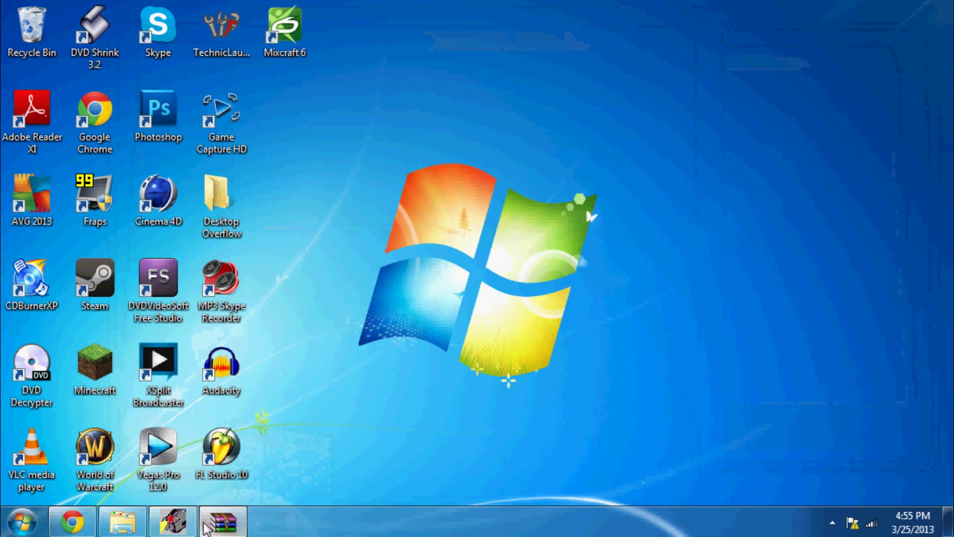
Step: Preview carrotGolden.png from the items folder, then return to textures
click(221, 520)
click(258, 114)
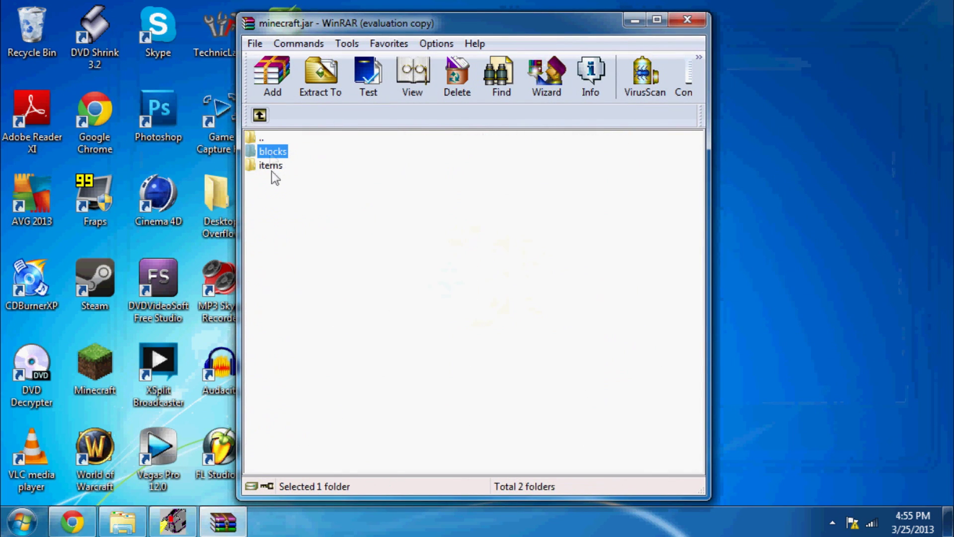
double_click(272, 166)
double_click(448, 233)
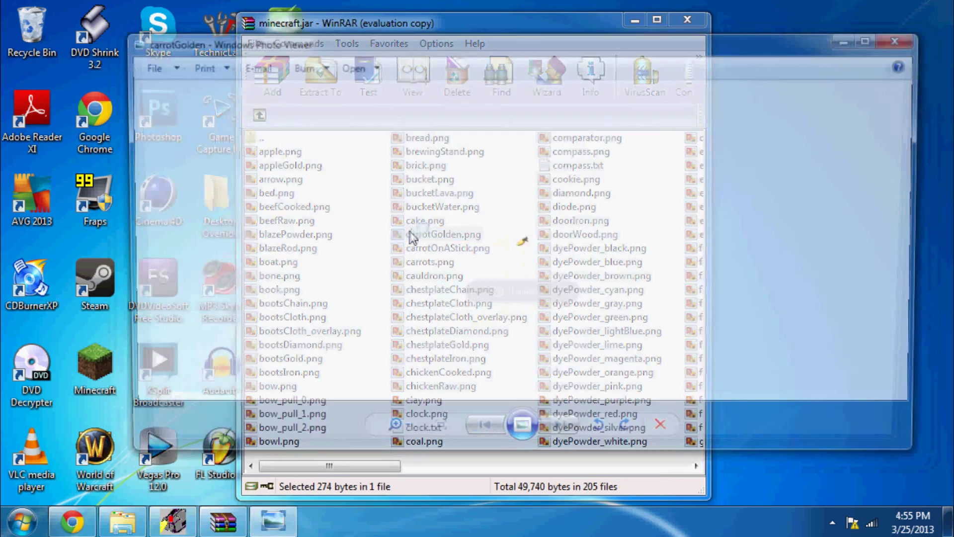
scroll(497, 259, up, 3)
scroll(504, 253, down, 3)
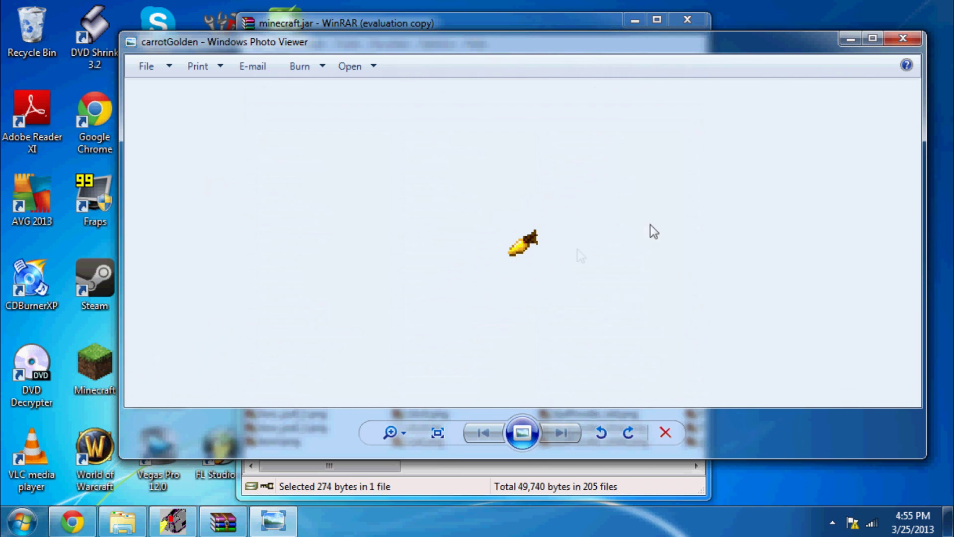
click(904, 39)
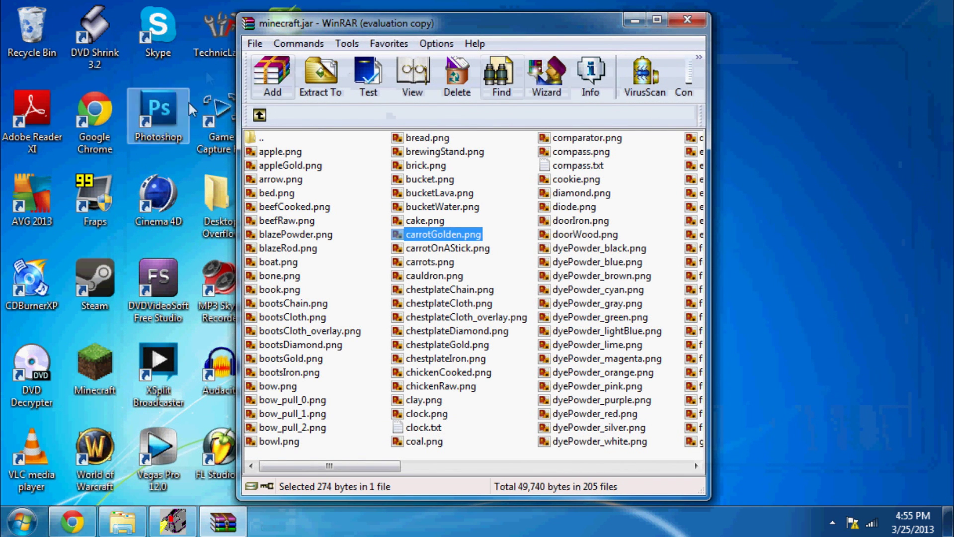
click(261, 115)
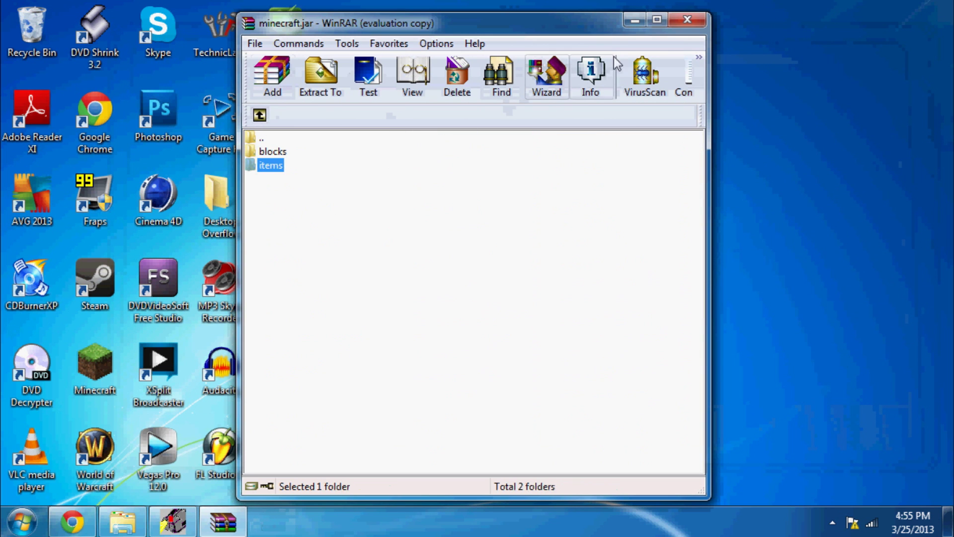
Step: Launch Photoshop on the right half of the screen beside the restored WinRAR window
click(633, 21)
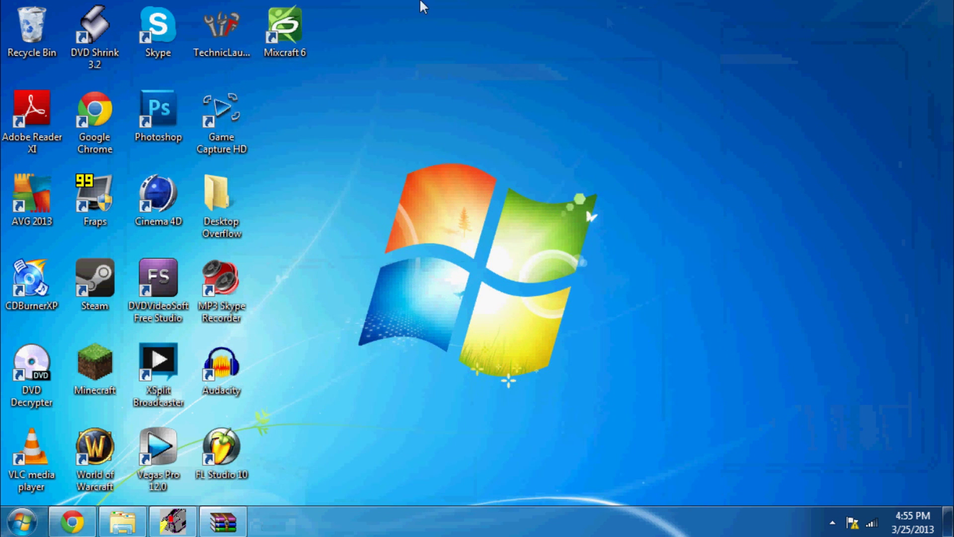
double_click(161, 123)
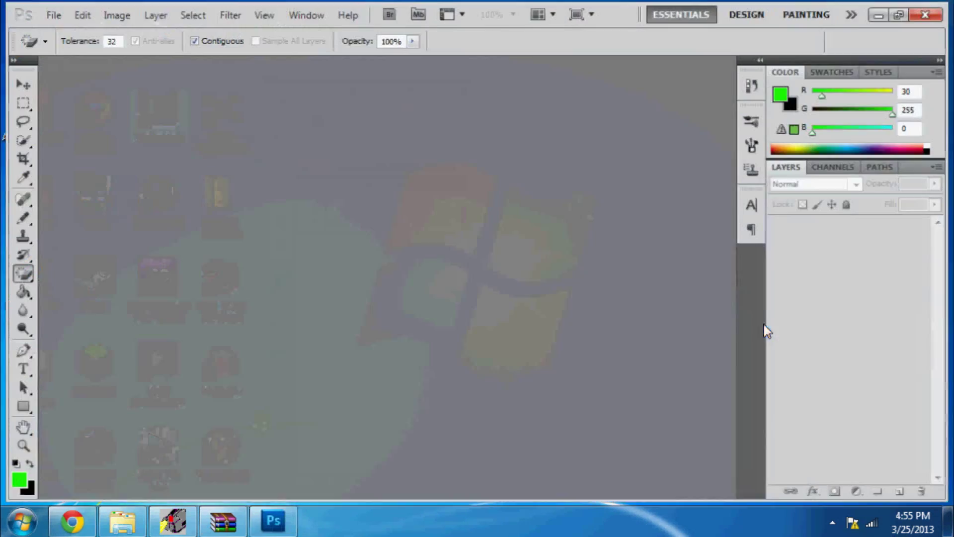
drag(64, 15, 583, 207)
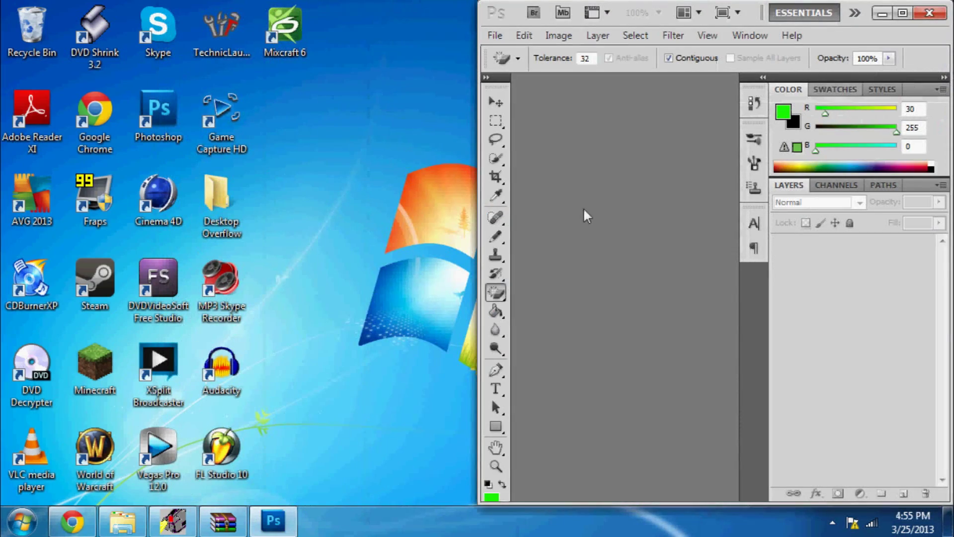
click(224, 519)
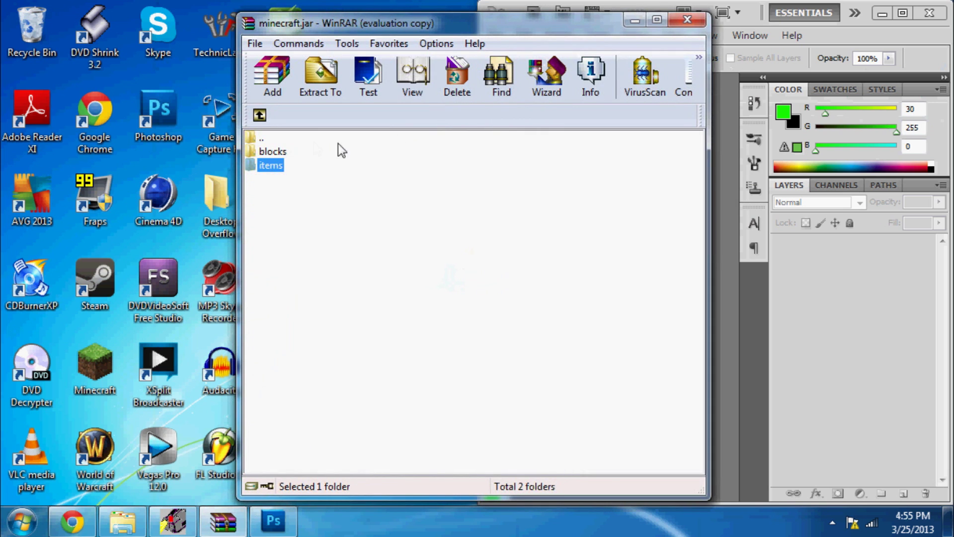
Step: Preview blockIron.png from the blocks folder and drag it into Photoshop
double_click(272, 152)
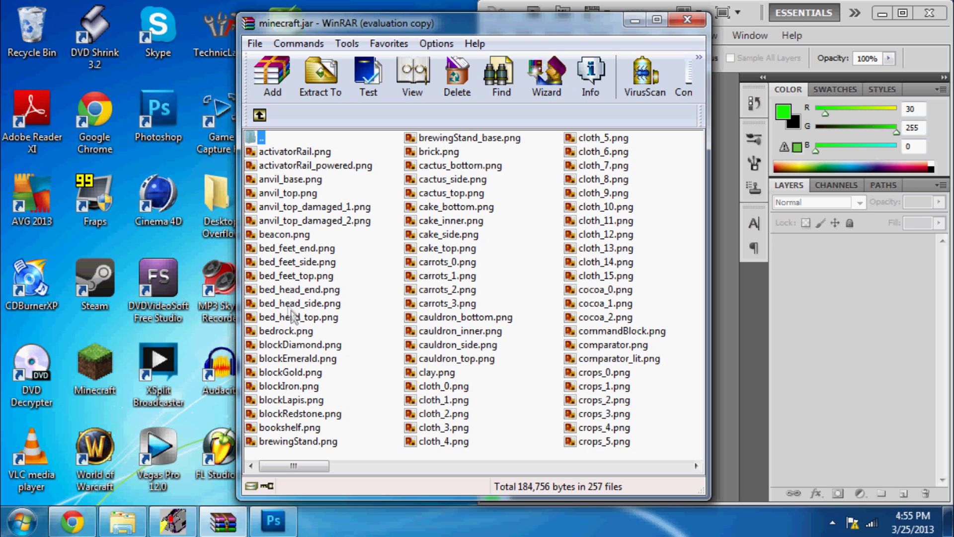
double_click(288, 386)
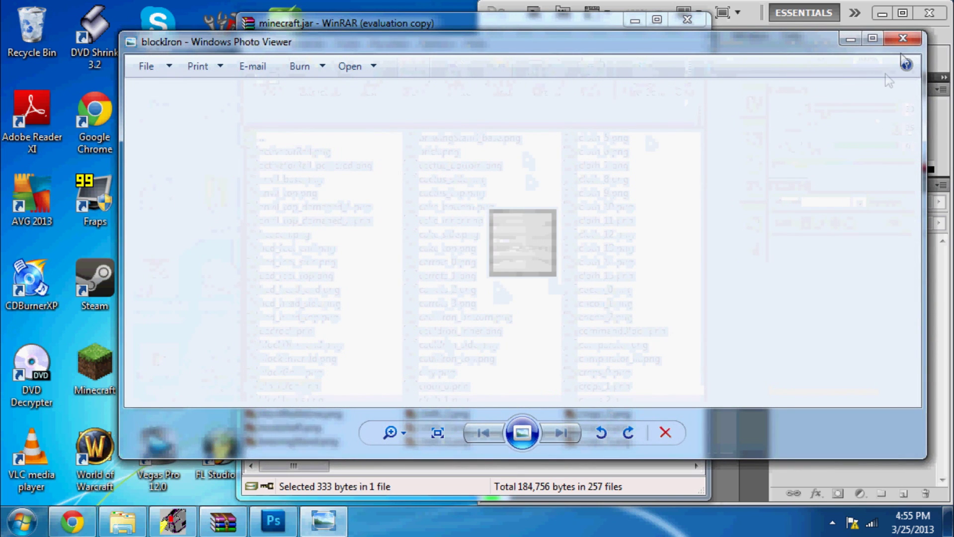
click(904, 41)
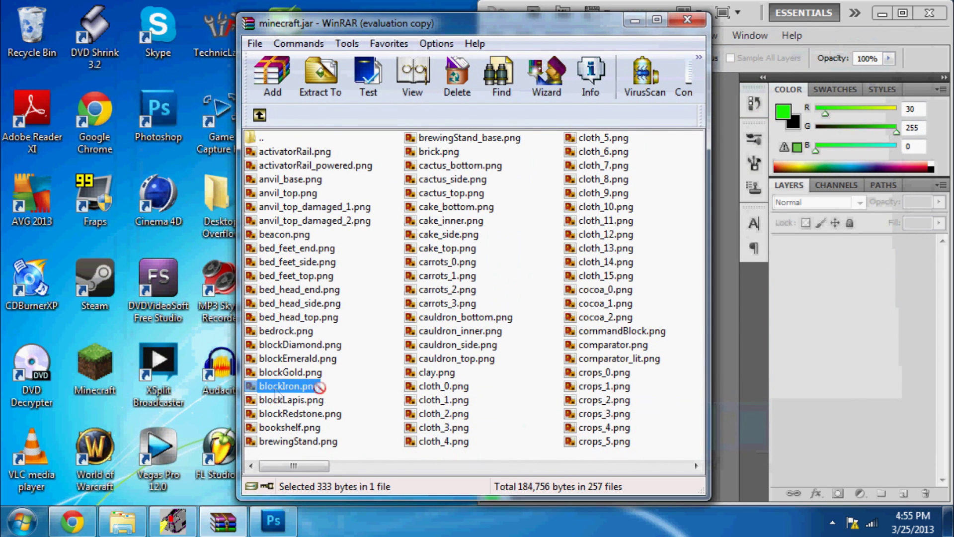
drag(728, 369, 726, 369)
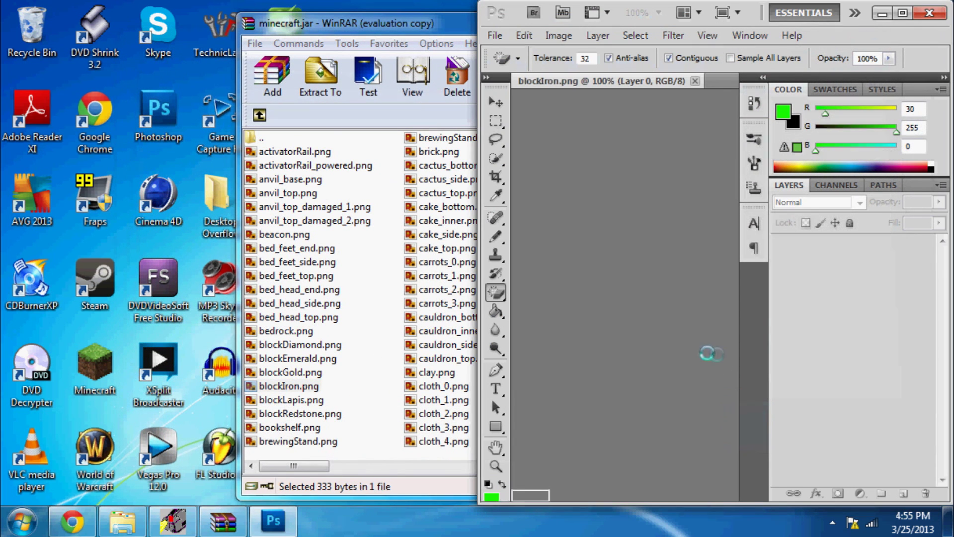
Step: Maximize Photoshop, zoom blockIron.png to 1500%, and select the brush
click(903, 14)
text(1500)
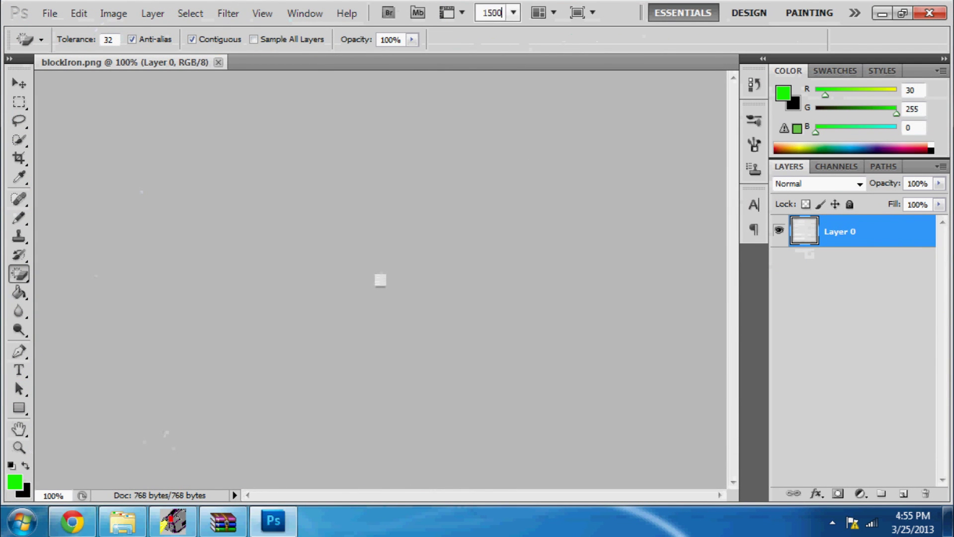
key(Return)
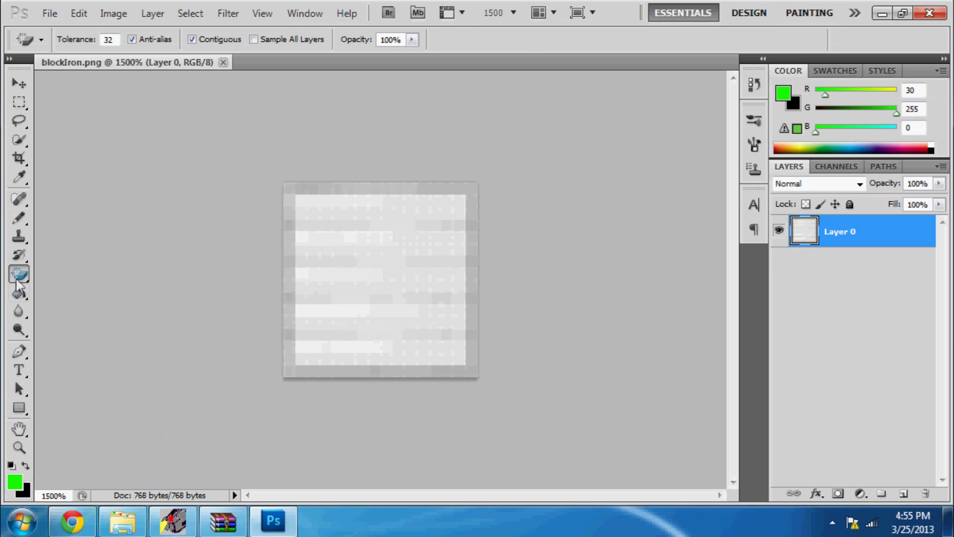
click(21, 221)
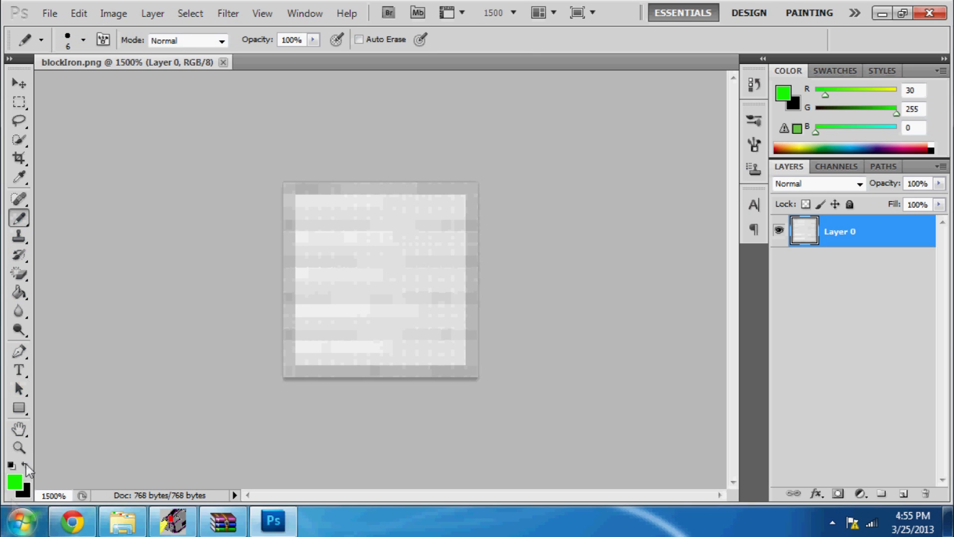
Step: Set the foreground to gold-orange (214,159,13) and shrink the pencil to 1 px
click(15, 483)
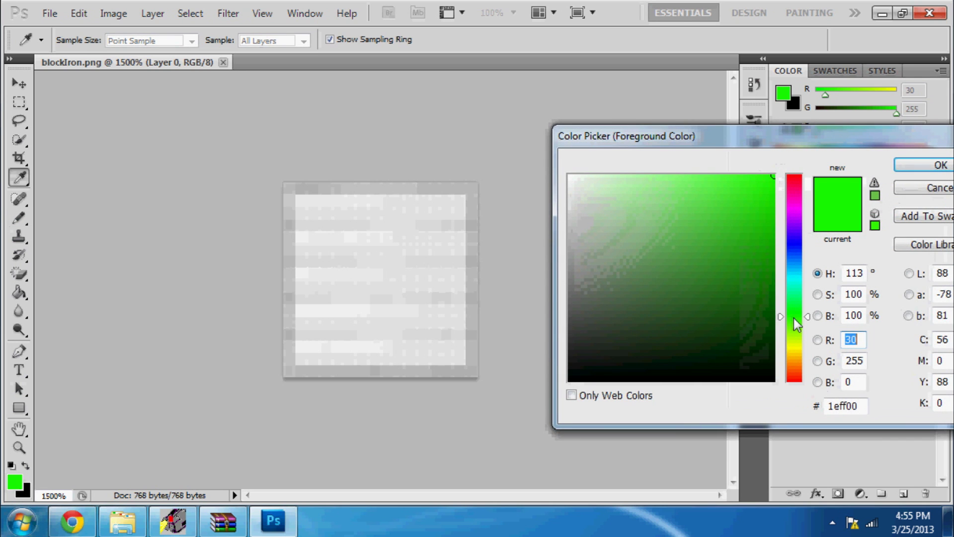
drag(796, 322, 795, 361)
drag(772, 306, 763, 207)
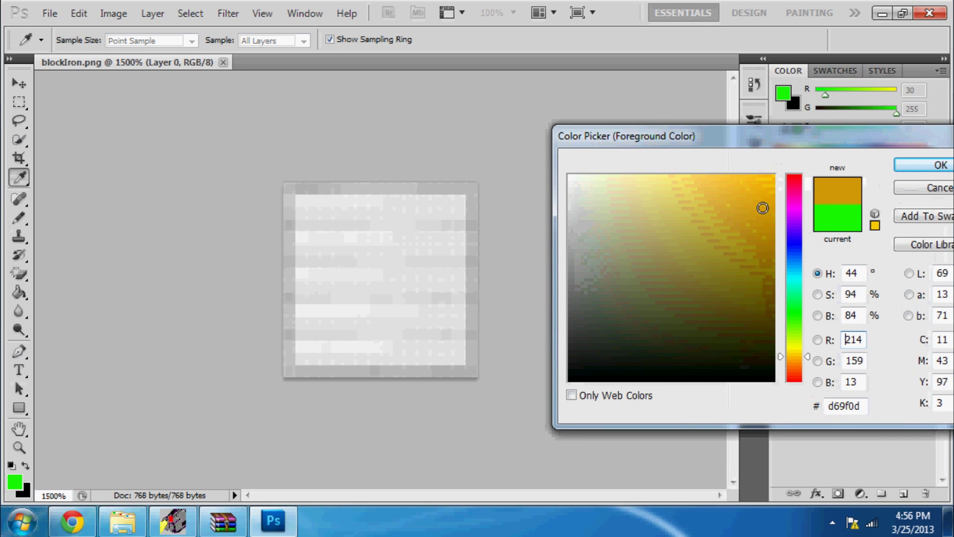
click(941, 165)
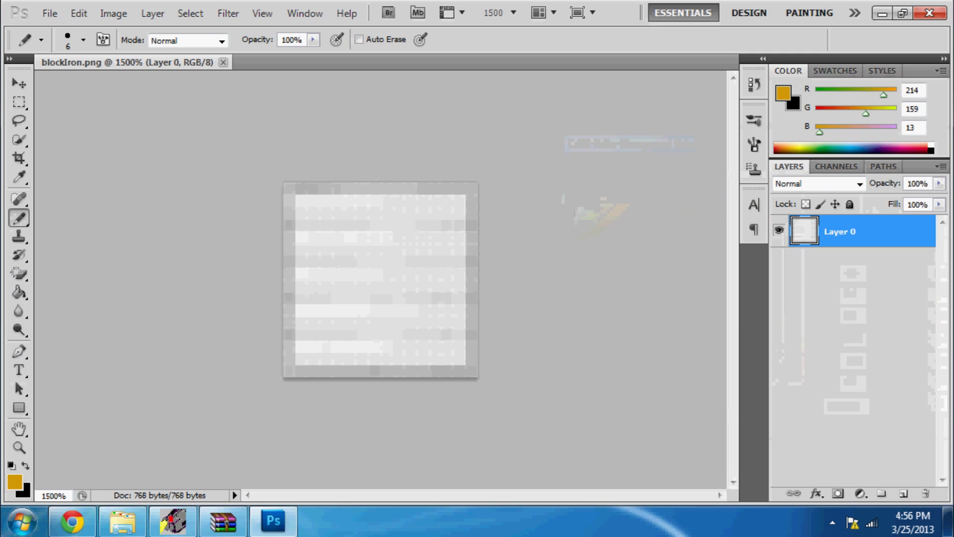
click(84, 40)
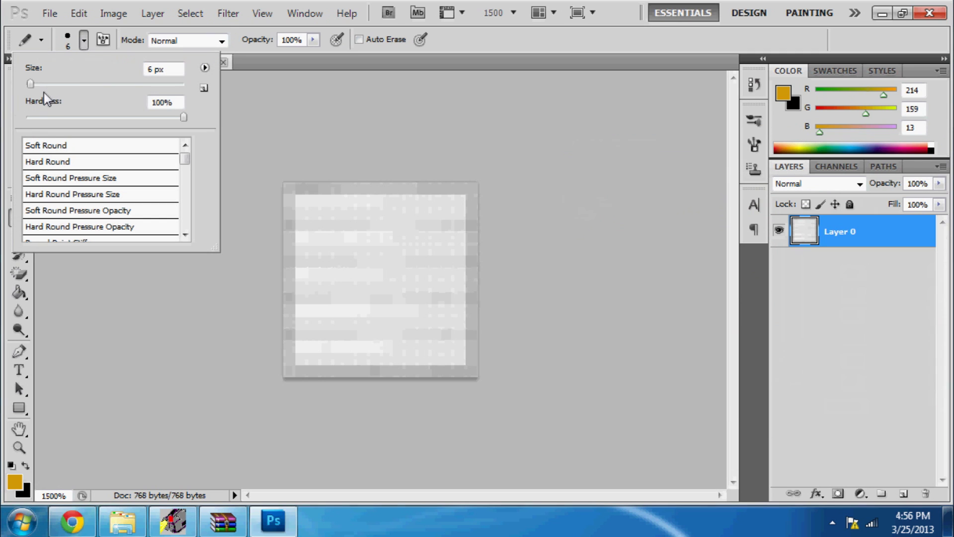
drag(34, 86, 18, 89)
Step: Pencil orange across the top rows and draw rust cracks down and across
click(235, 117)
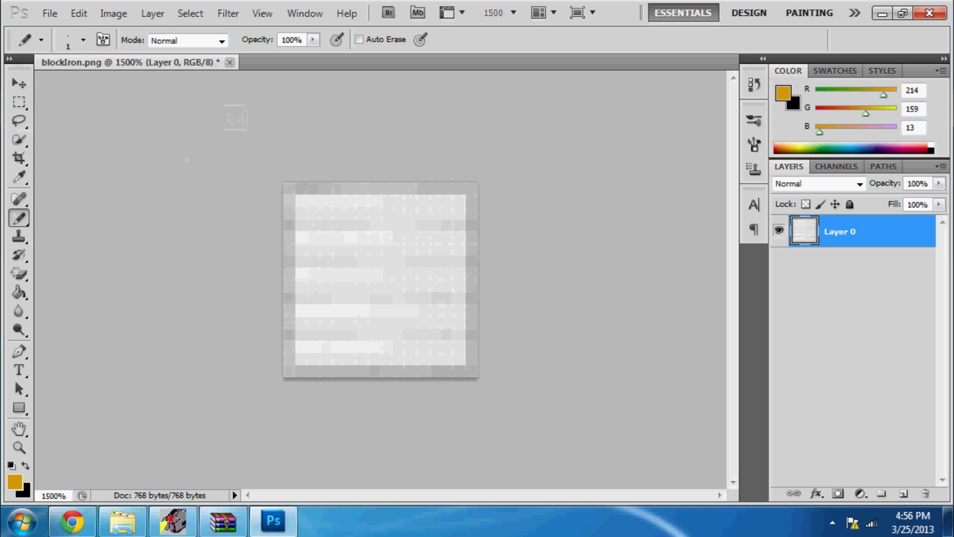
drag(300, 212, 315, 362)
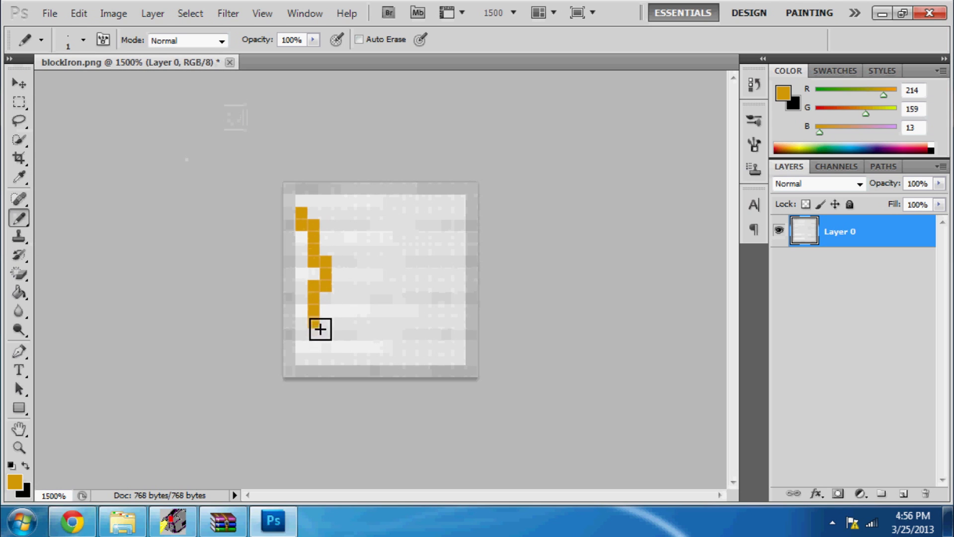
mouse_move(291, 215)
mouse_down()
mouse_move(476, 212)
mouse_move(309, 202)
mouse_move(374, 243)
mouse_move(388, 318)
mouse_move(380, 377)
mouse_up()
mouse_move(395, 276)
mouse_down()
mouse_move(439, 224)
mouse_move(459, 224)
mouse_move(464, 345)
mouse_move(447, 373)
mouse_move(454, 381)
mouse_up()
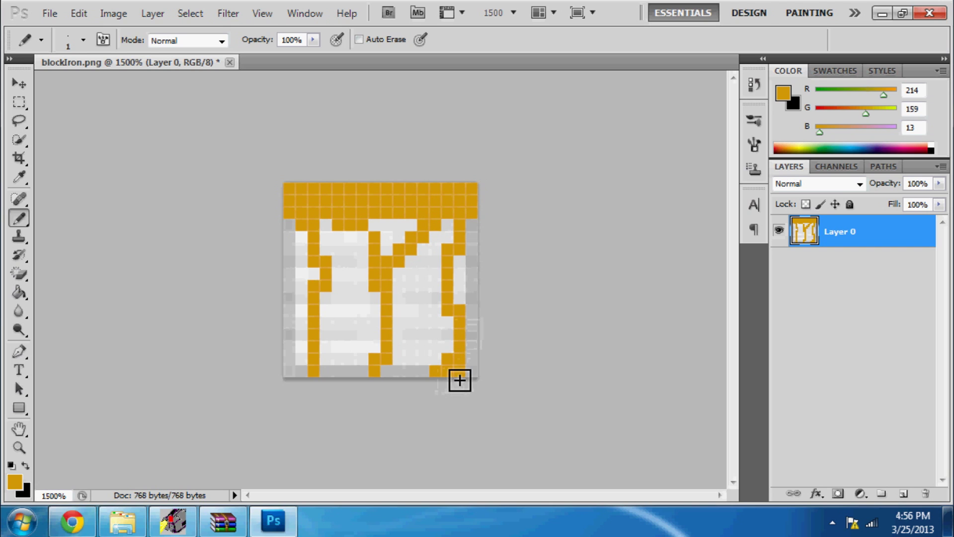
mouse_move(455, 296)
mouse_down()
mouse_move(395, 318)
mouse_move(321, 325)
mouse_move(288, 341)
mouse_up()
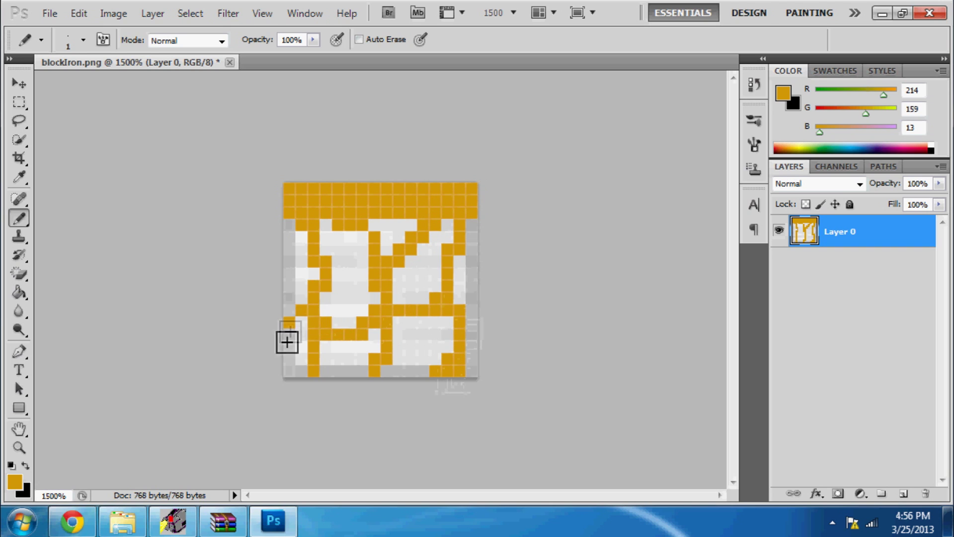
Step: Save a blockIron PNG copy to the Desktop with default PNG options, then quit Photoshop
click(49, 13)
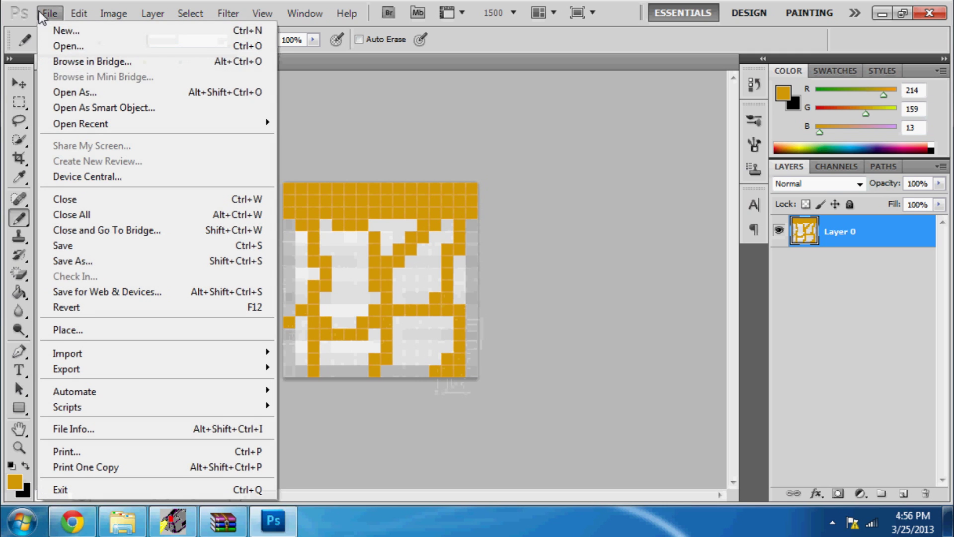
click(87, 263)
click(403, 125)
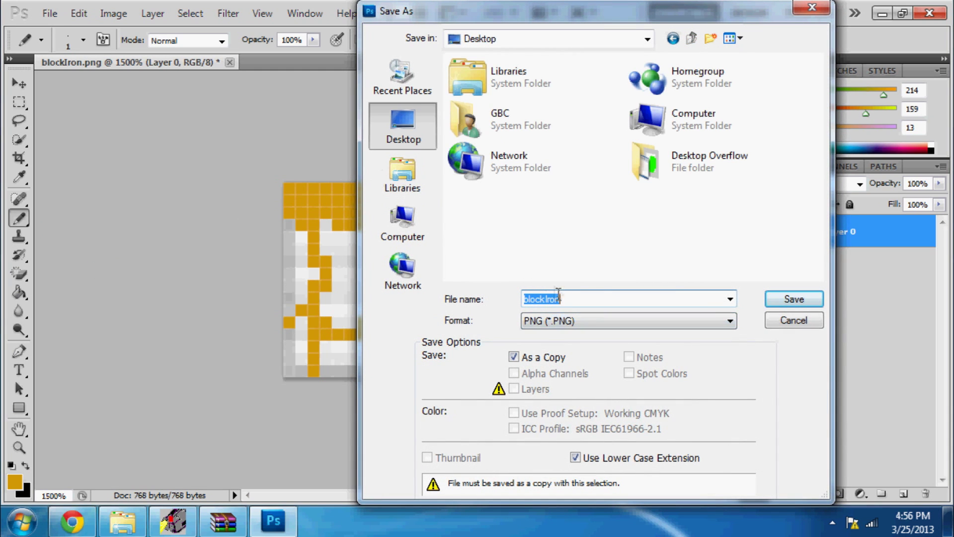
click(794, 299)
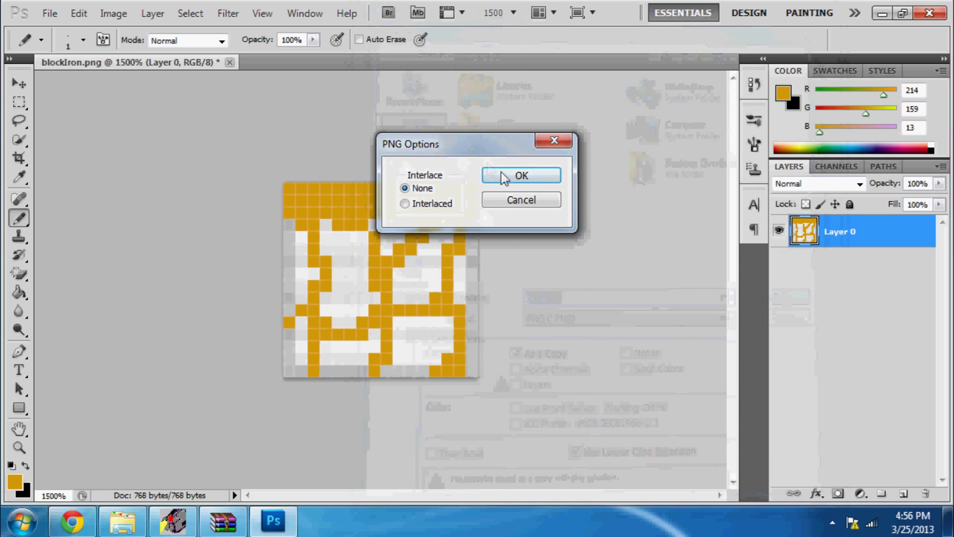
click(521, 176)
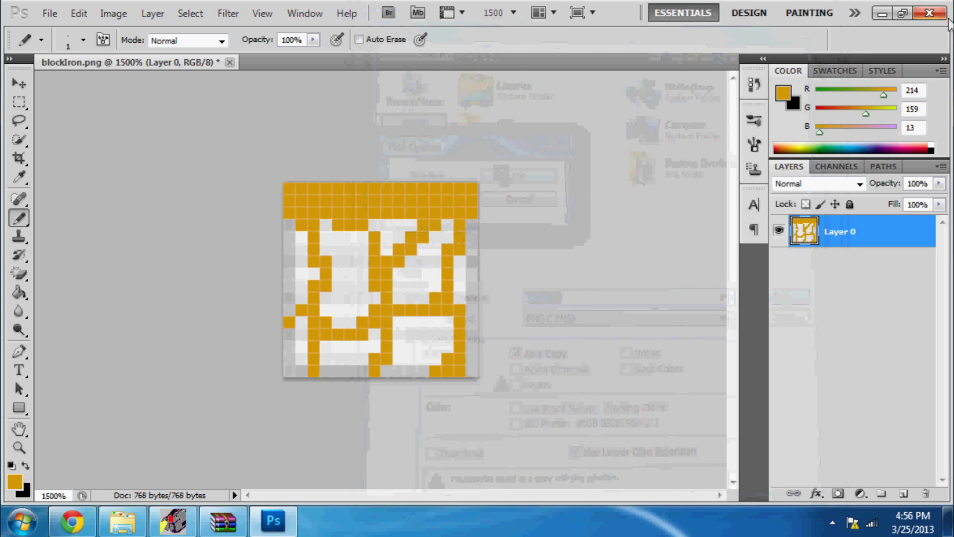
click(930, 13)
Step: Quit Photoshop without saving, then preview the original and rusty blockIron images
click(480, 210)
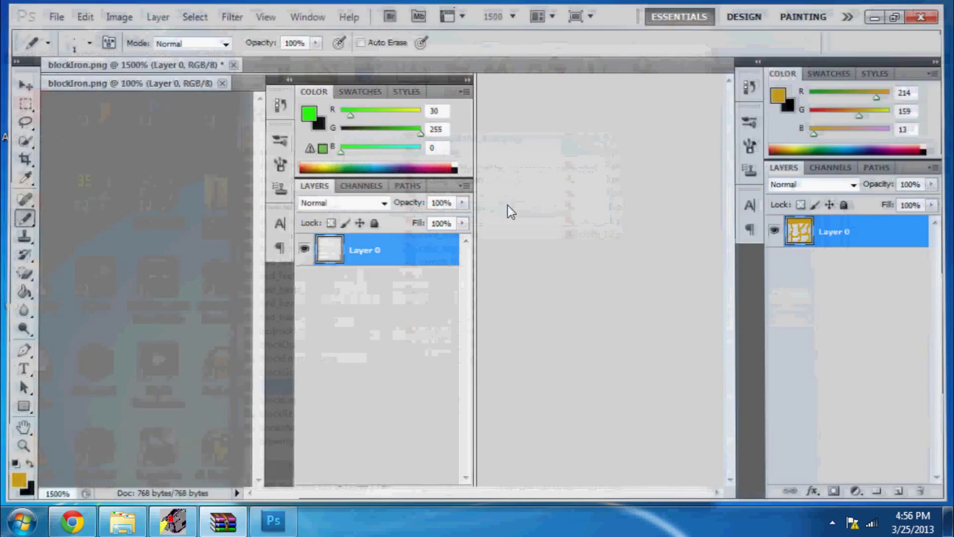
drag(533, 33, 779, 16)
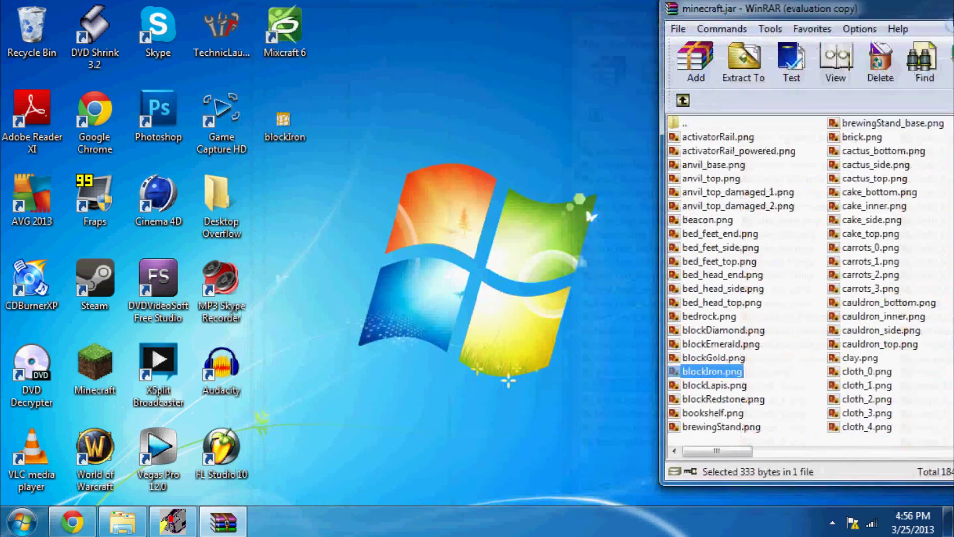
double_click(531, 373)
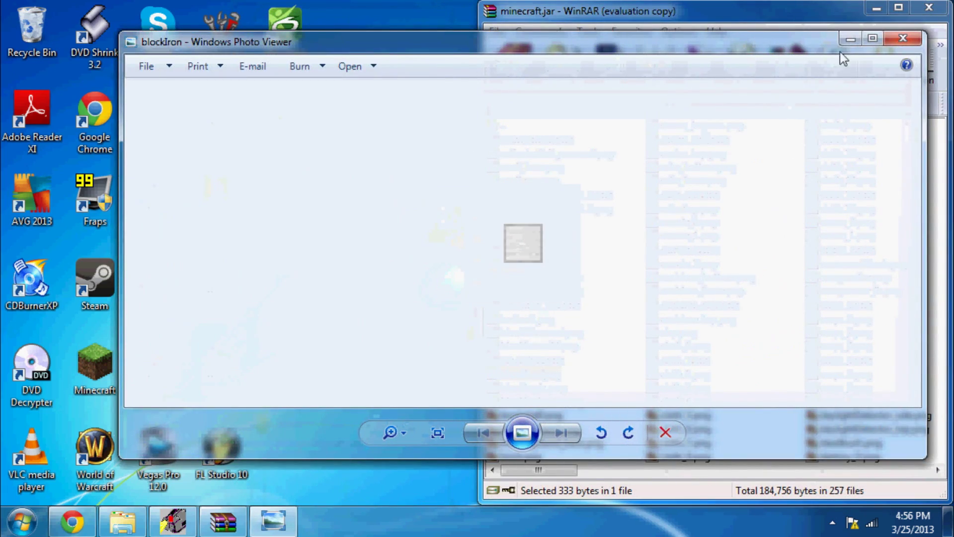
click(904, 39)
double_click(285, 120)
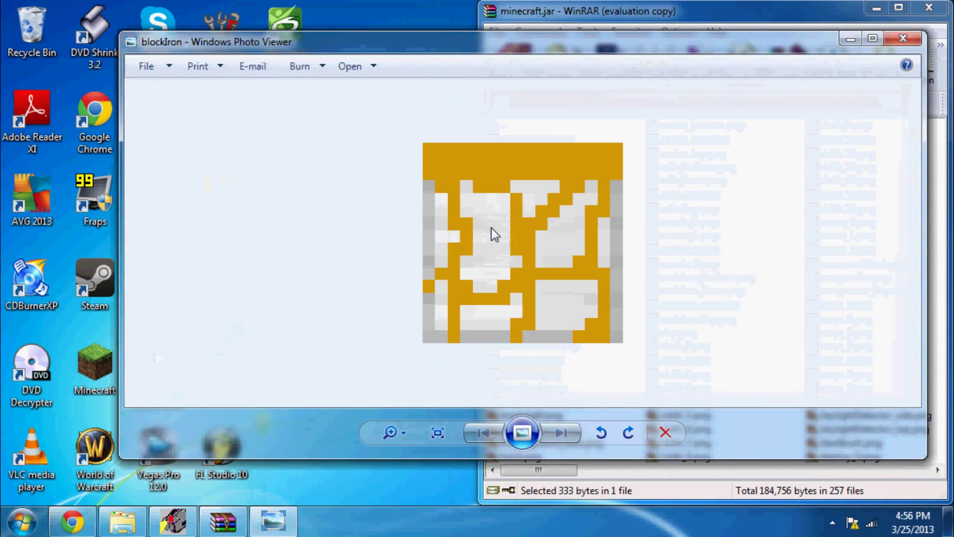
click(904, 39)
Step: Replace blockIron.png in minecraft.jar, check it, and close WinRAR
drag(285, 119, 610, 389)
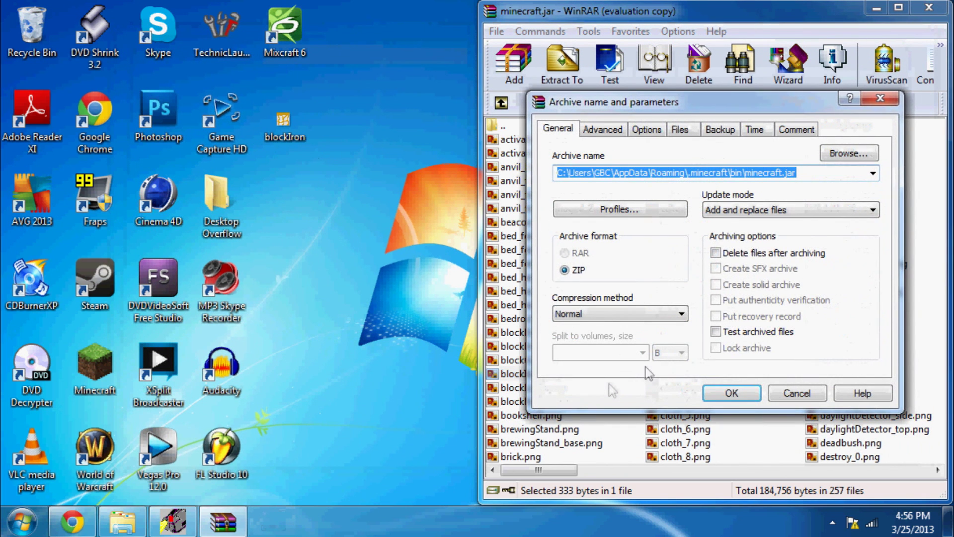
click(732, 393)
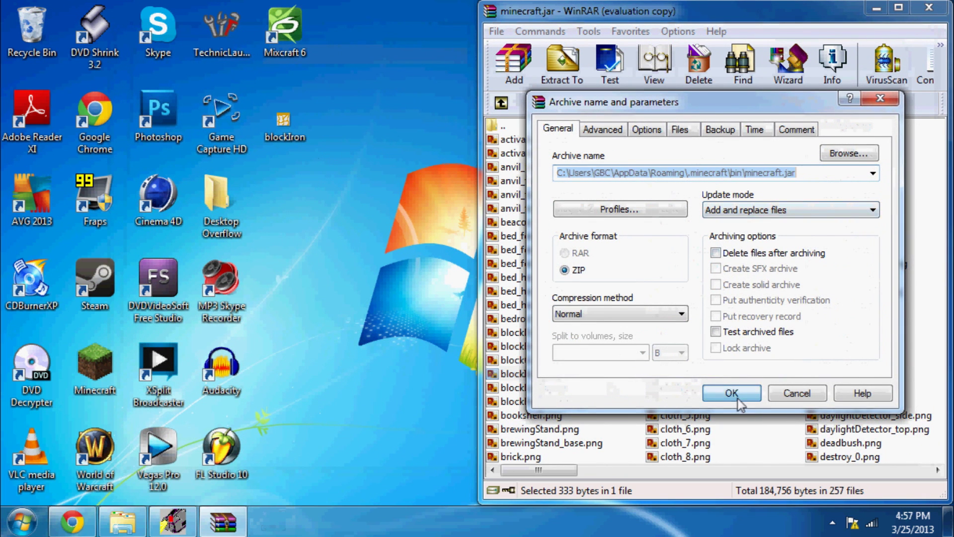
double_click(531, 374)
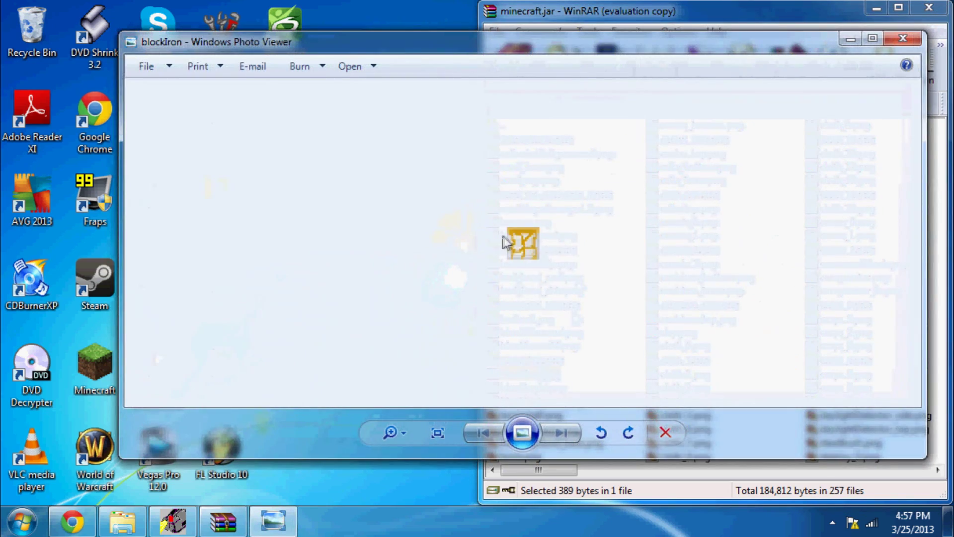
click(905, 39)
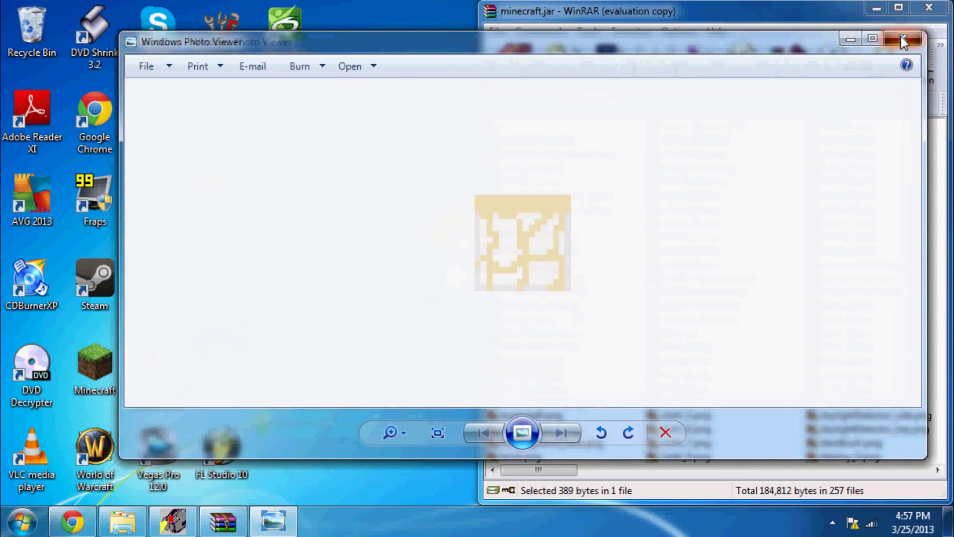
click(929, 11)
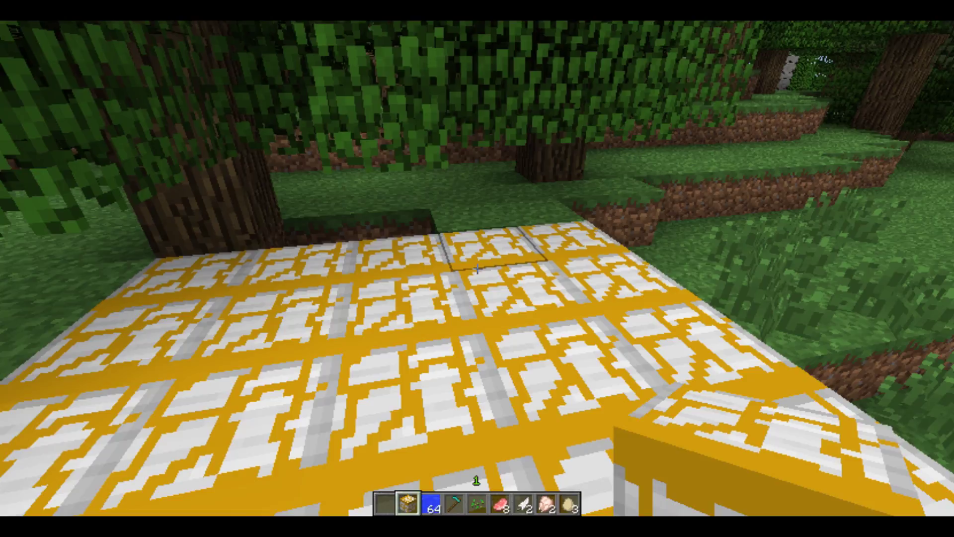
Step: Walk around the rust-textured iron blocks and open the creative inventory with E
key(w)
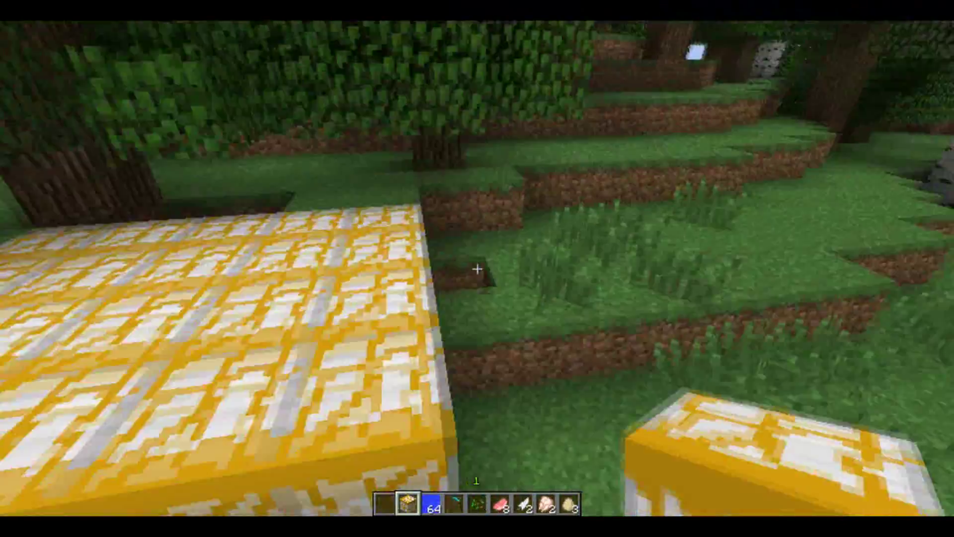
key(w)
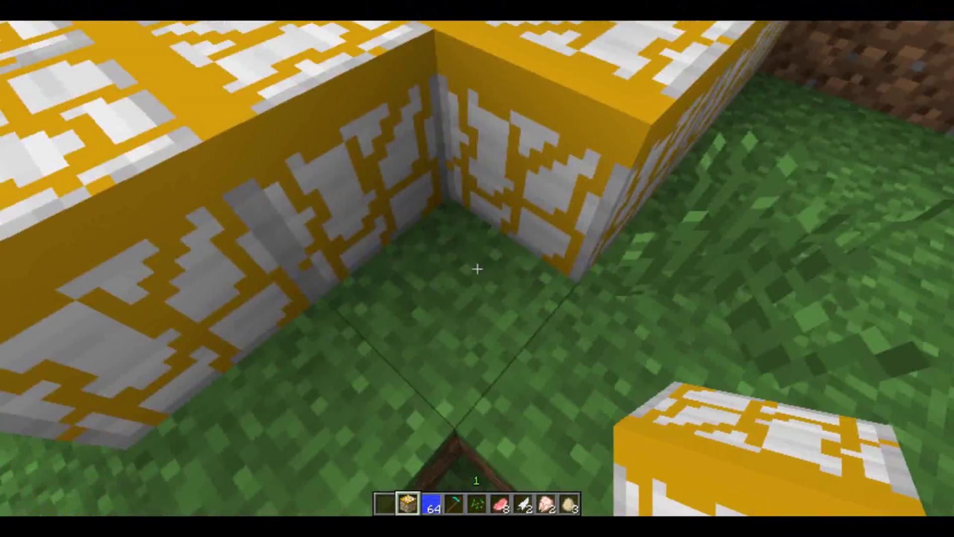
key(w)
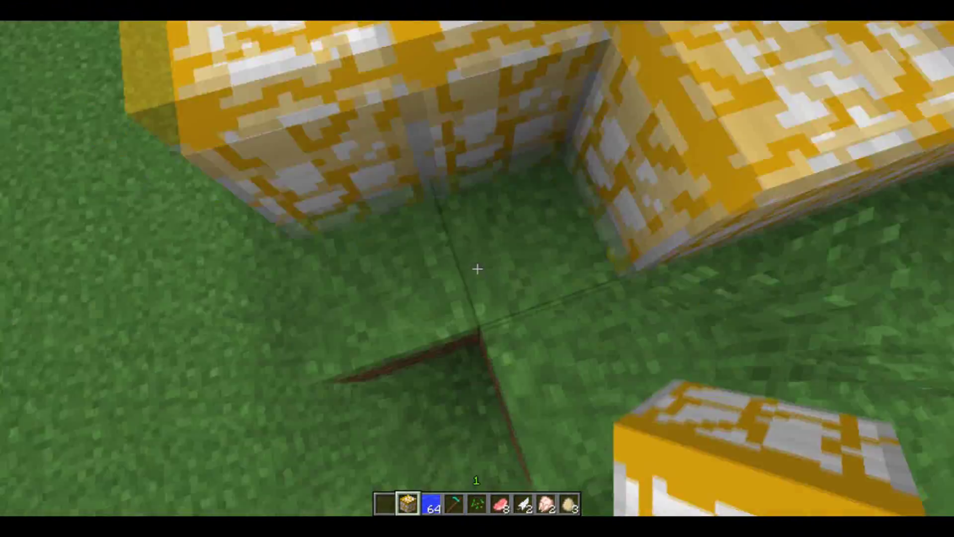
key(e)
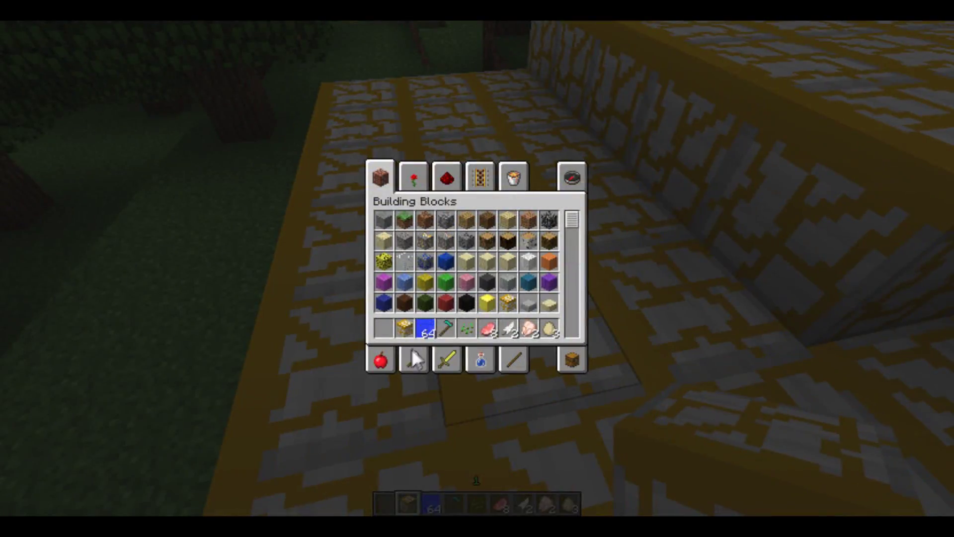